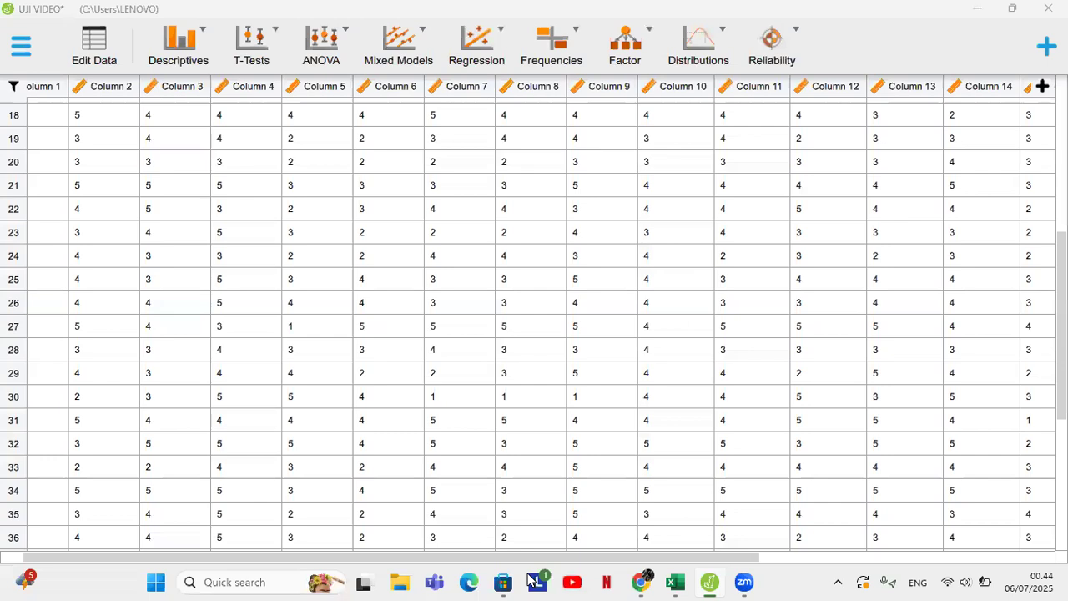
click(711, 582)
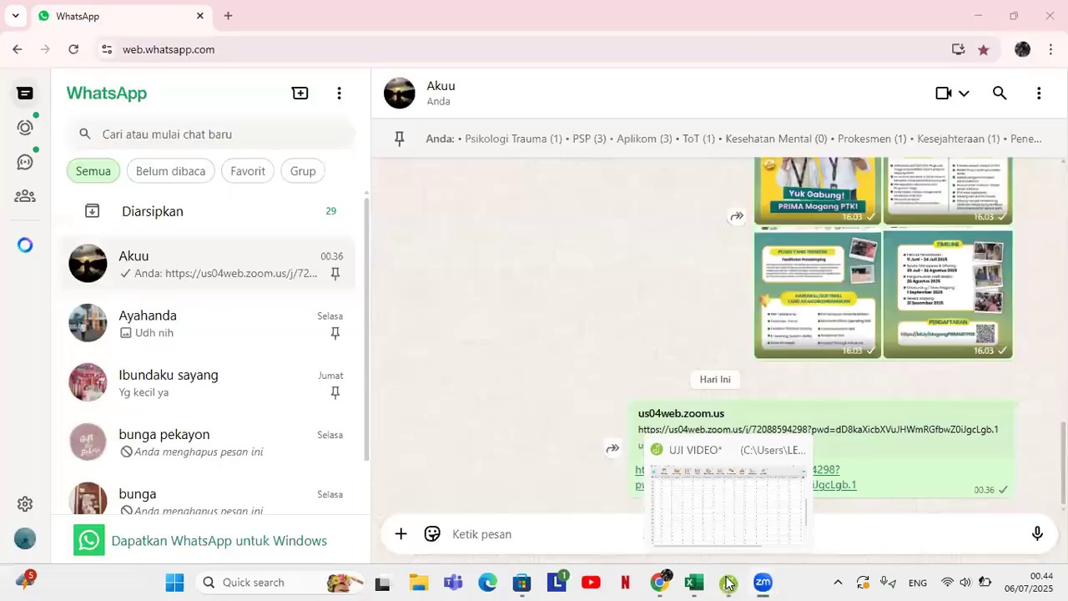
click(726, 581)
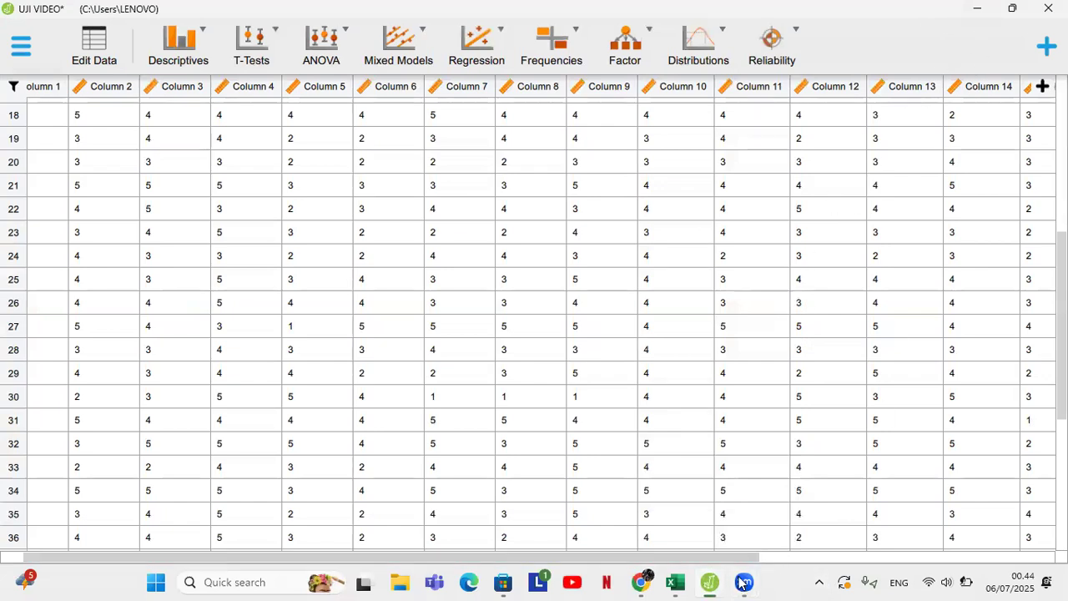
mouse_move(744, 581)
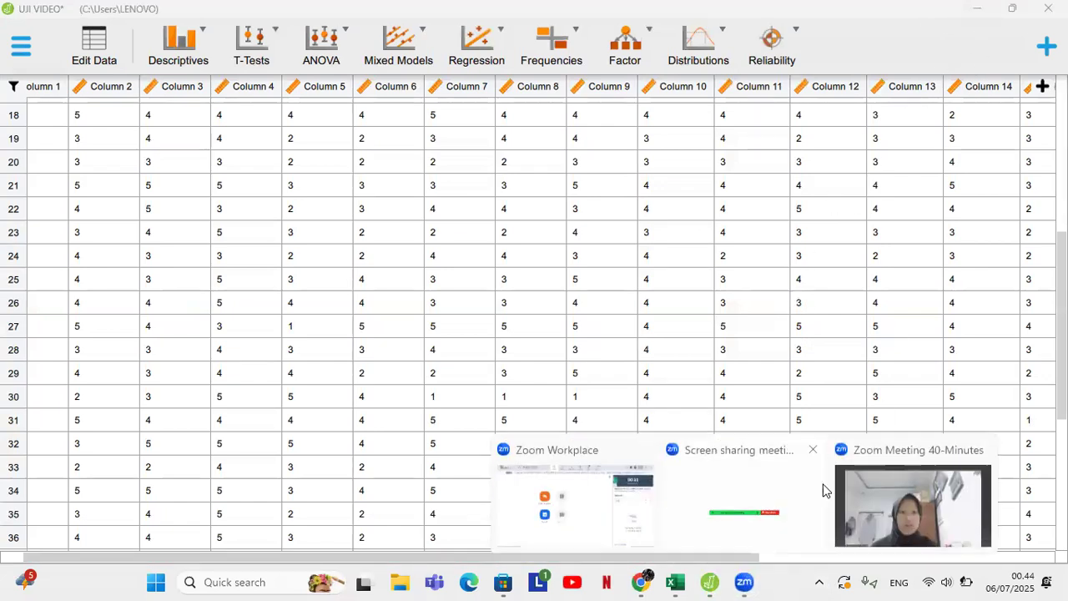
click(896, 495)
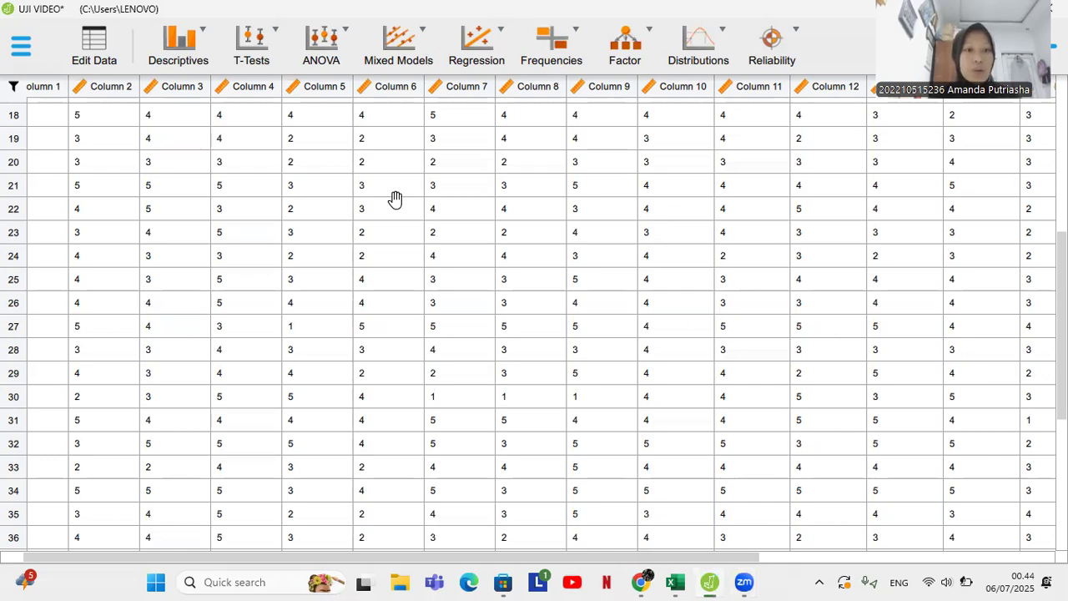
Step: Look through the data set's columns from Column 1 across to TOTAL and GENDER
scroll(401, 564, left, 2)
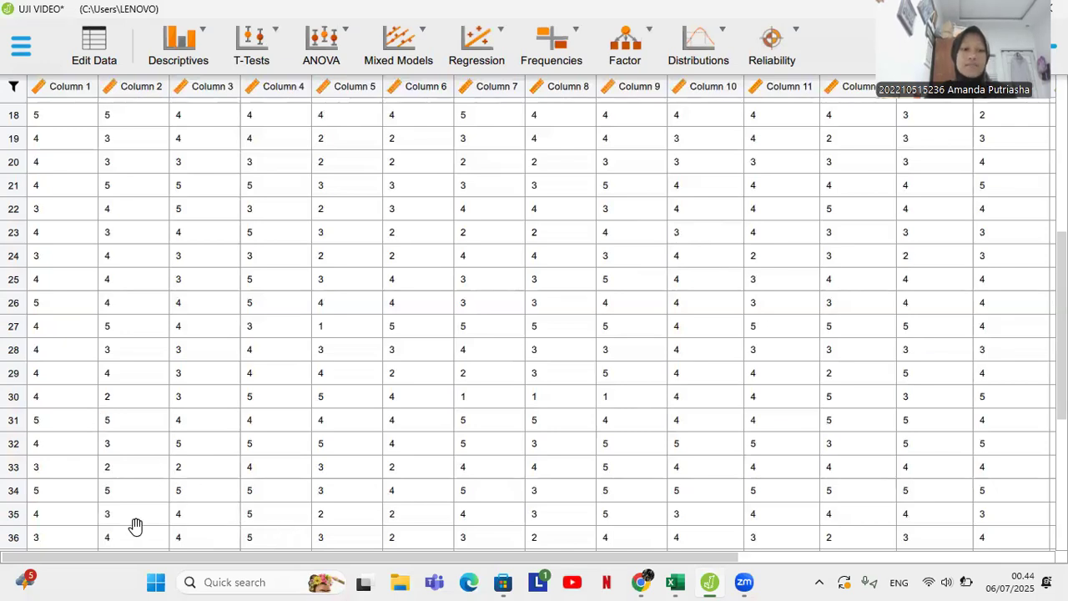
drag(139, 561, 455, 545)
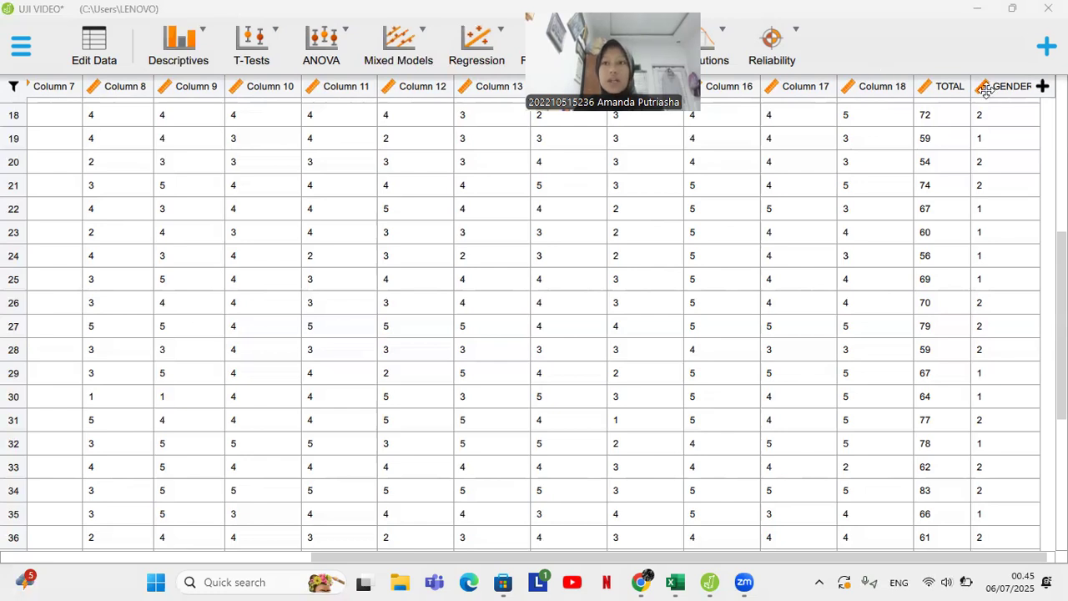
click(34, 44)
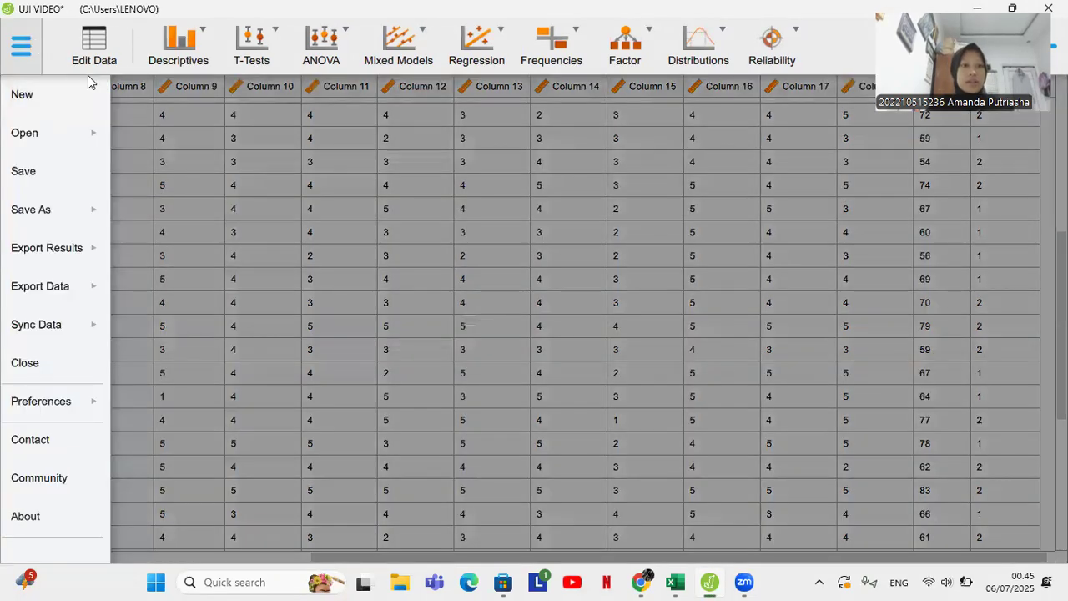
click(155, 111)
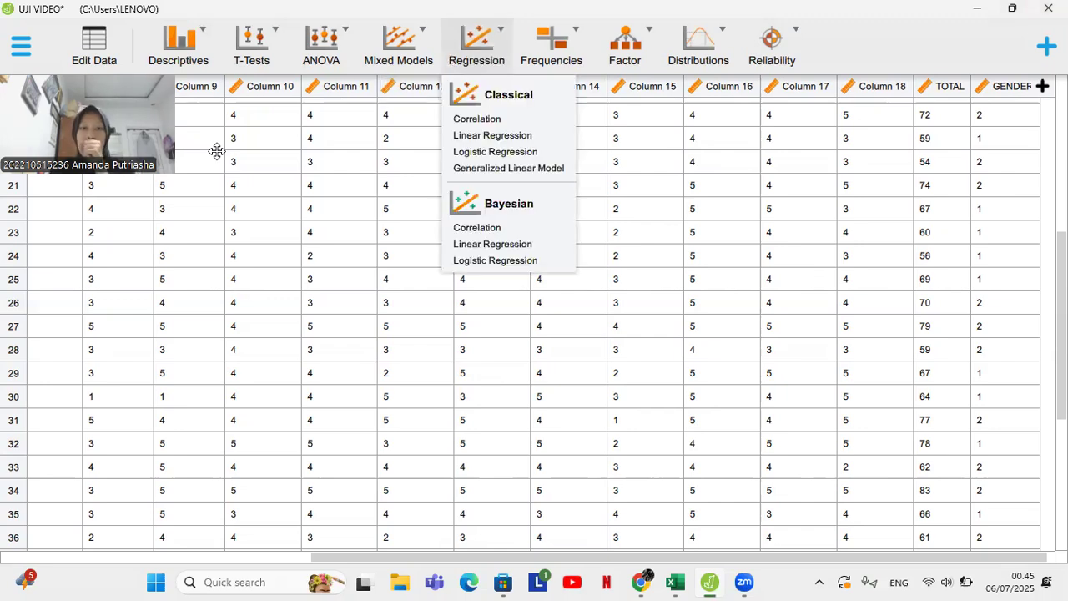
Step: Start a classical Correlation analysis and assign Column 1 through Column 18 plus TOTAL as its variables, leaving out GENDER
click(492, 119)
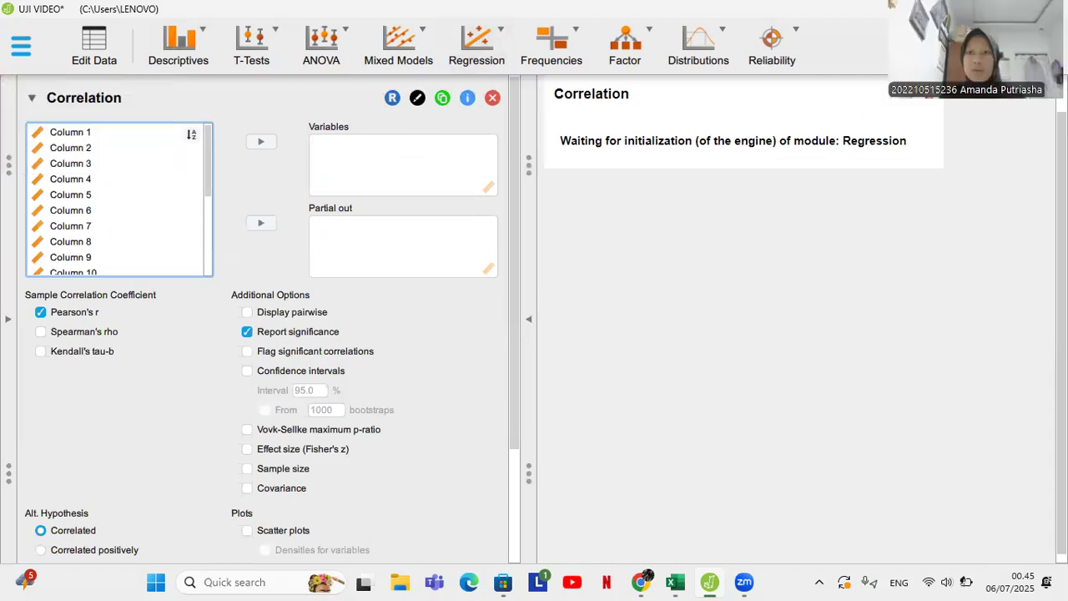
click(67, 136)
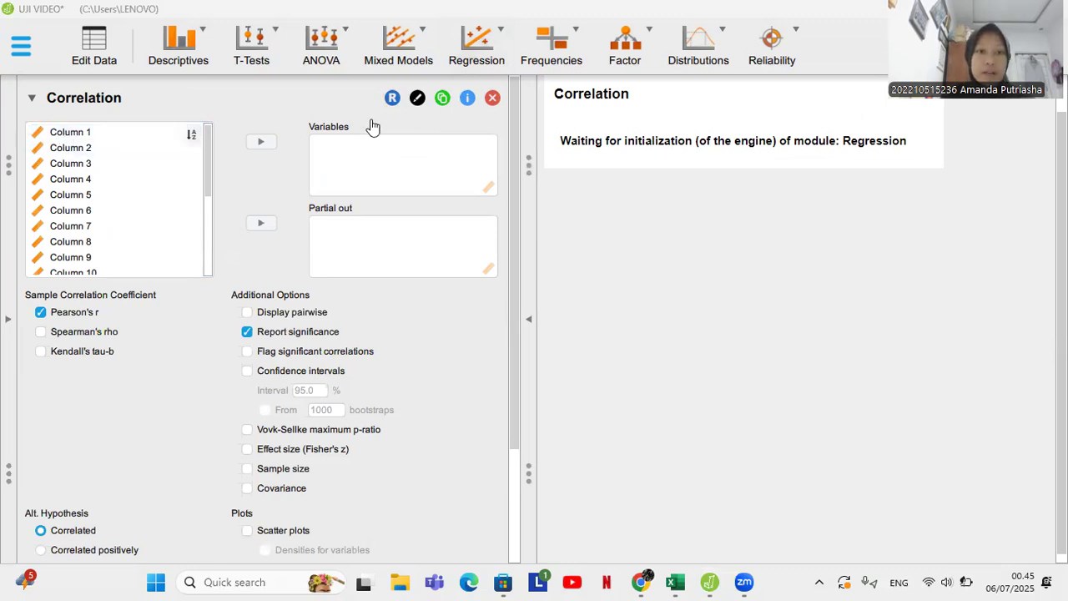
click(106, 139)
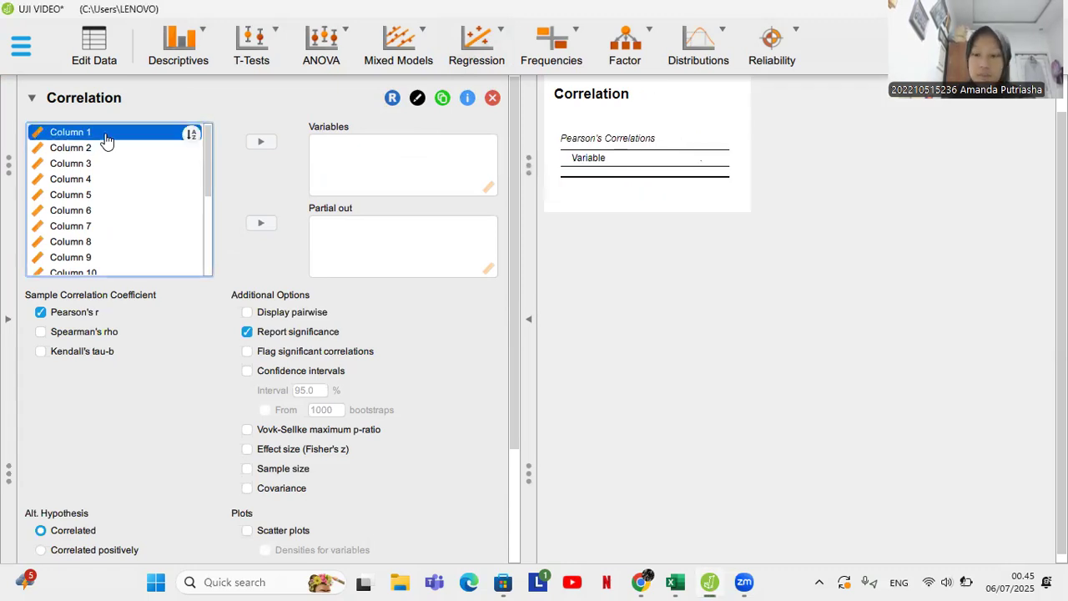
key(shift+Down)
key(shift+Down)
key(shift+Down)
key(shift+Down)
key(shift+Down)
key(shift+Down)
key(shift+Down)
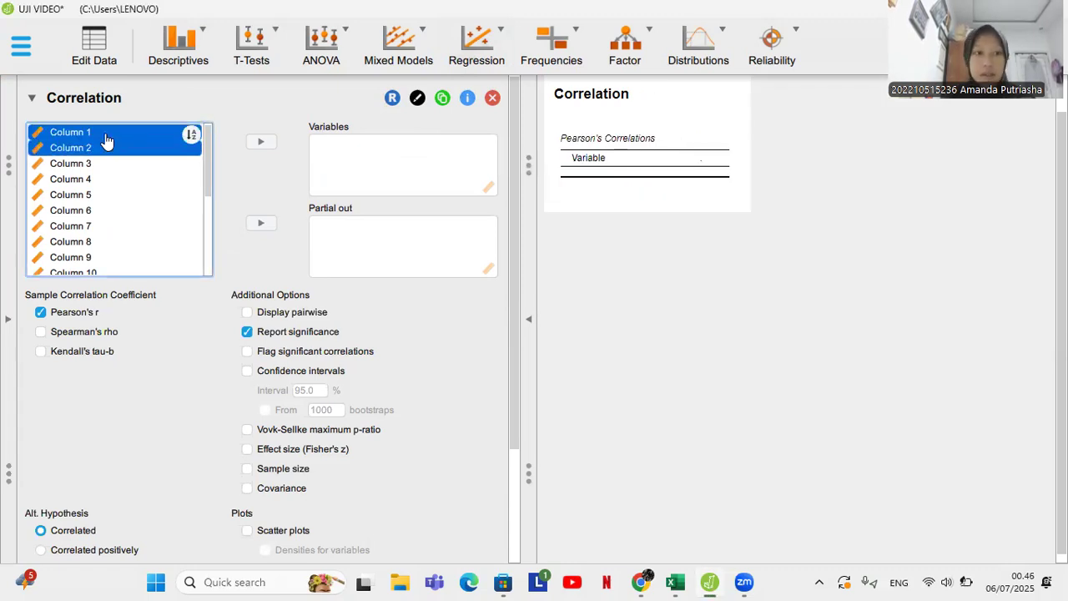
key(shift+Down)
key(shift+Down)
key(shift+Down)
key(shift+Down)
key(shift+Down)
key(shift+Down)
key(shift+Down)
key(shift+Down)
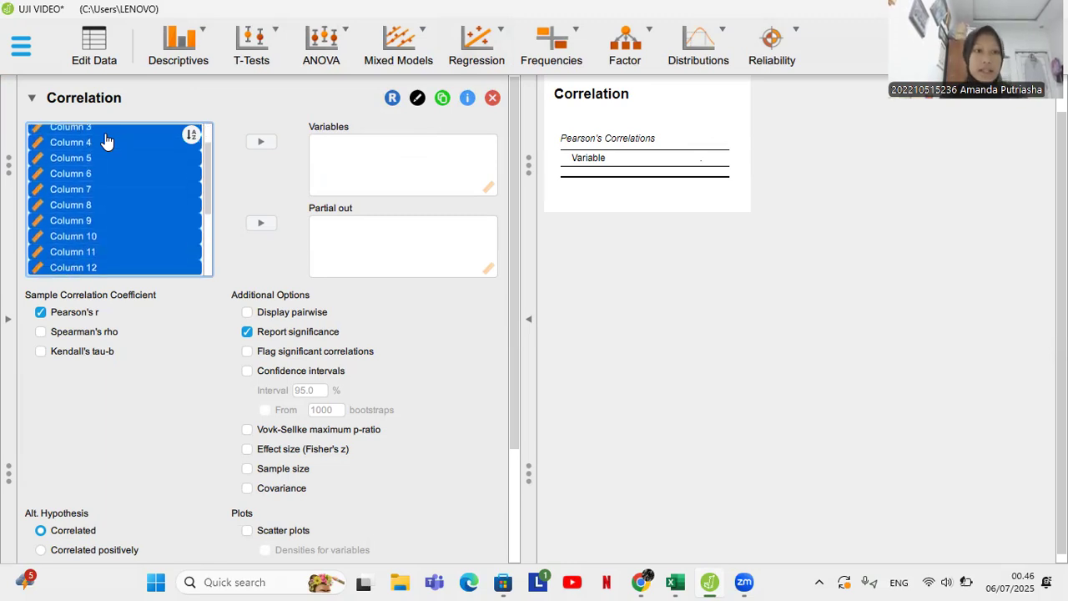
key(shift+Down)
key(shift+Down)
key(shift+Down)
key(shift+Down)
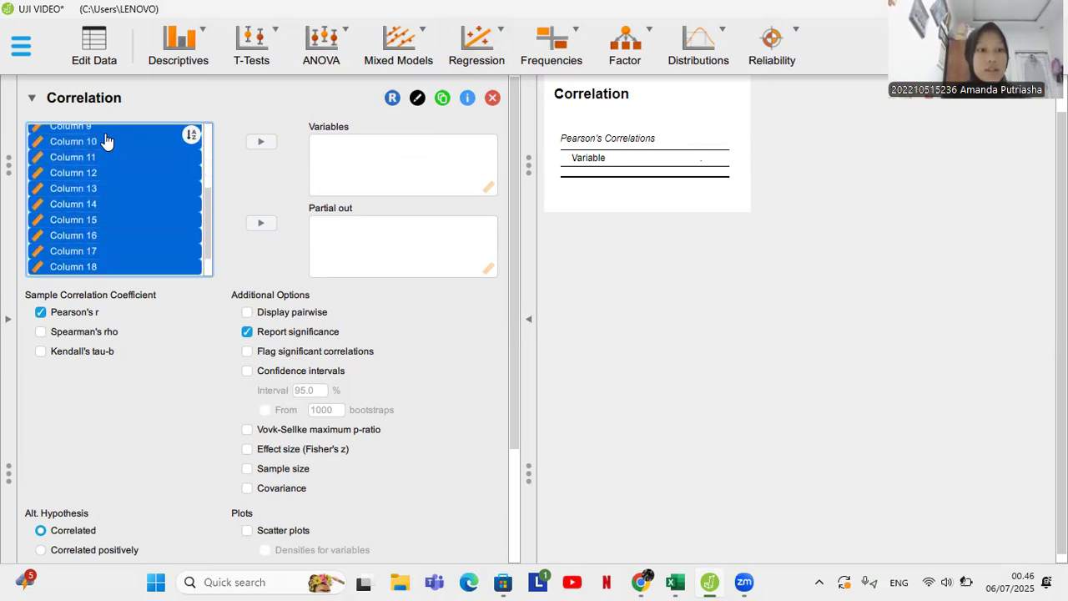
key(shift+Up)
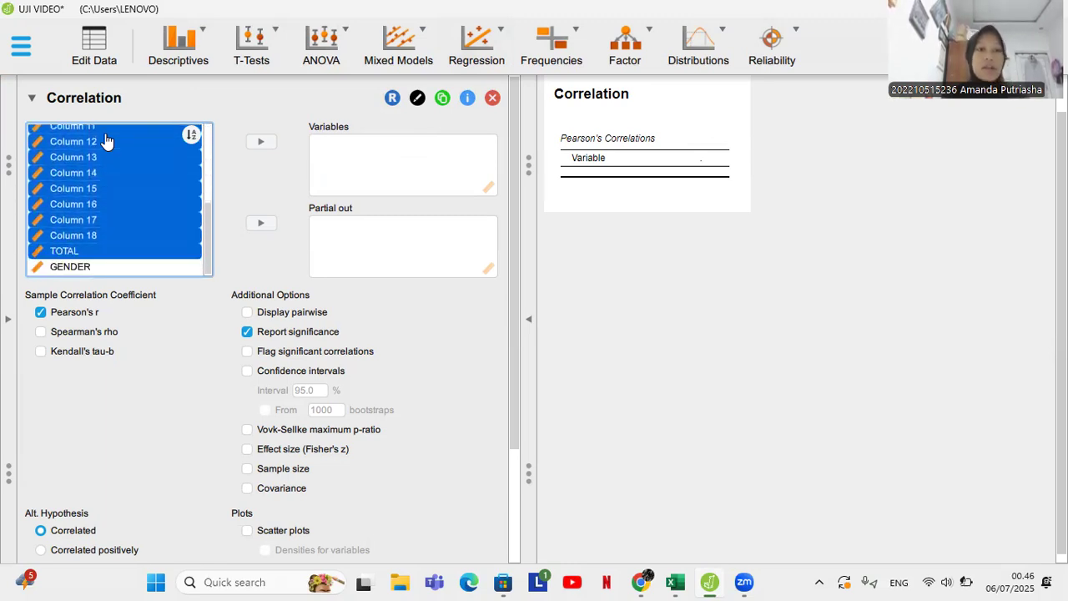
click(259, 144)
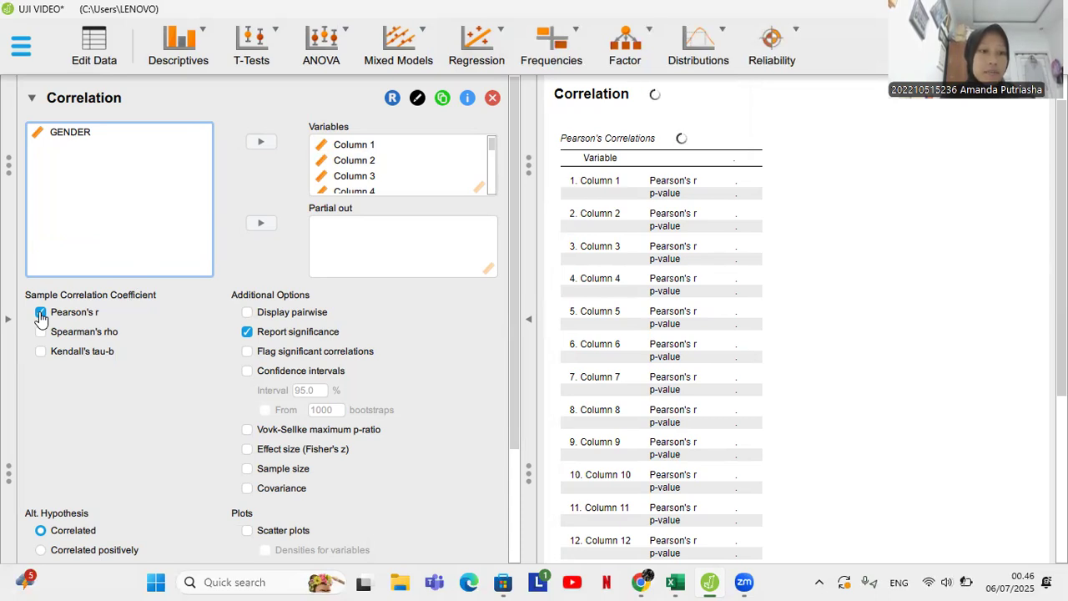
Step: Flag significant correlations in the analysis and collapse its options so the correlation table fills the window
click(247, 353)
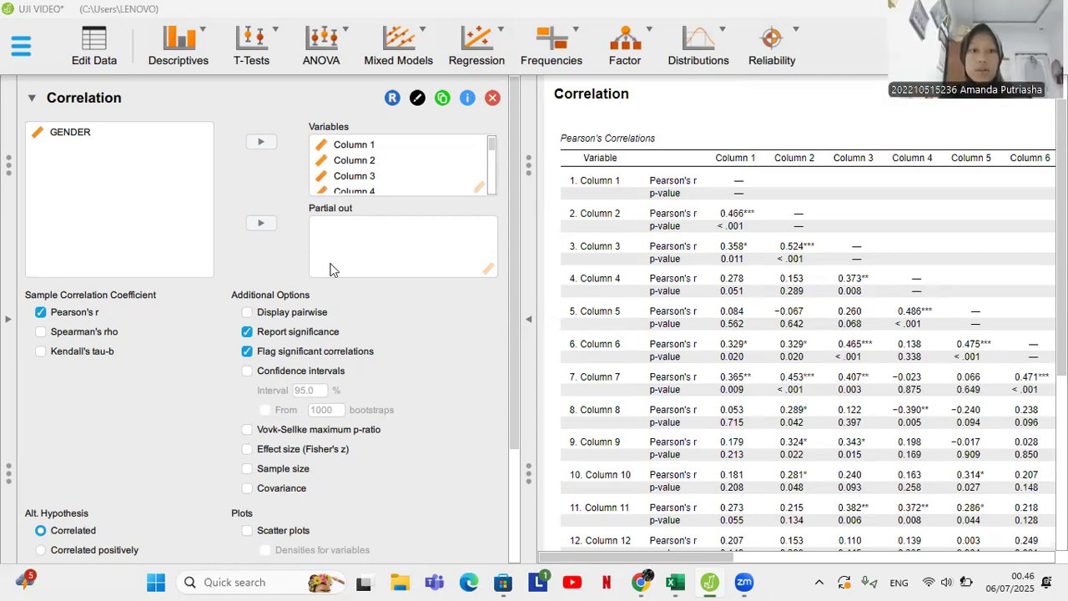
scroll(281, 442, down, 3)
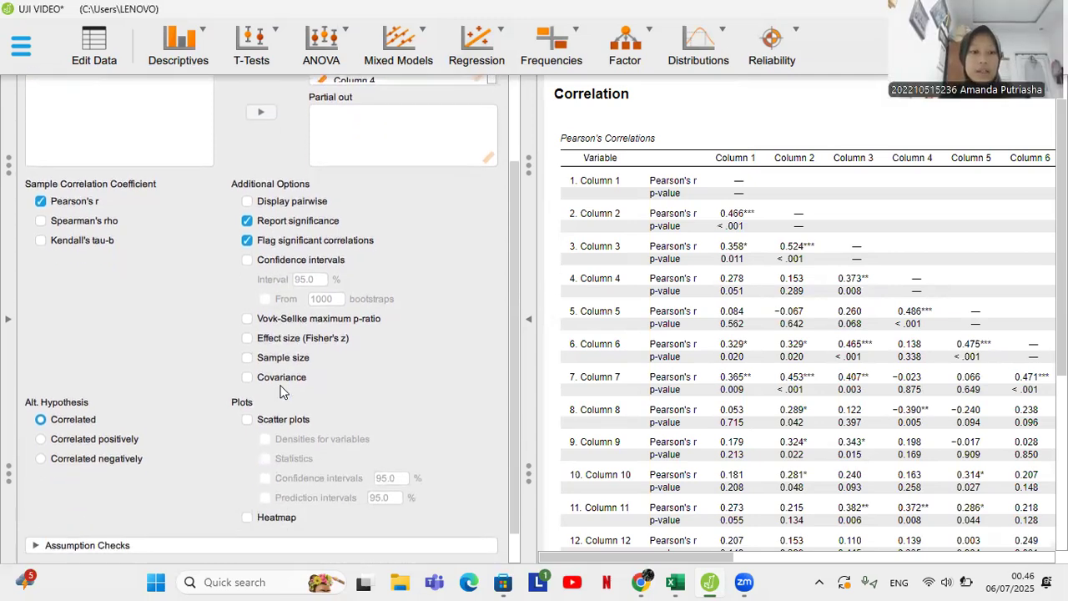
click(526, 294)
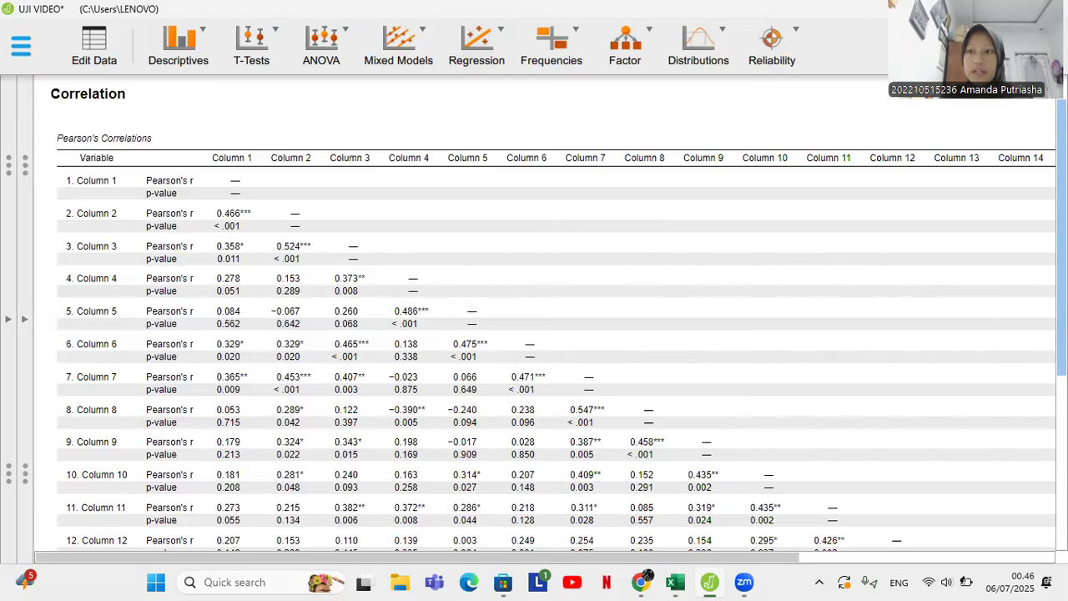
Step: Examine the Pearson's r and p-values of every item against TOTAL across the full correlation table
scroll(558, 313, down, 5)
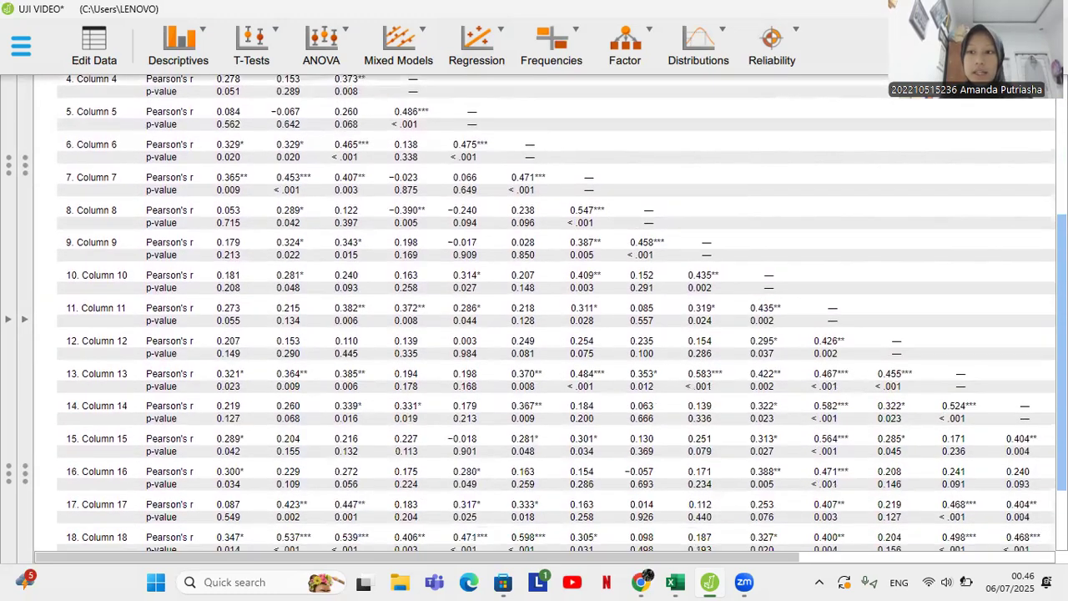
scroll(558, 313, down, 2)
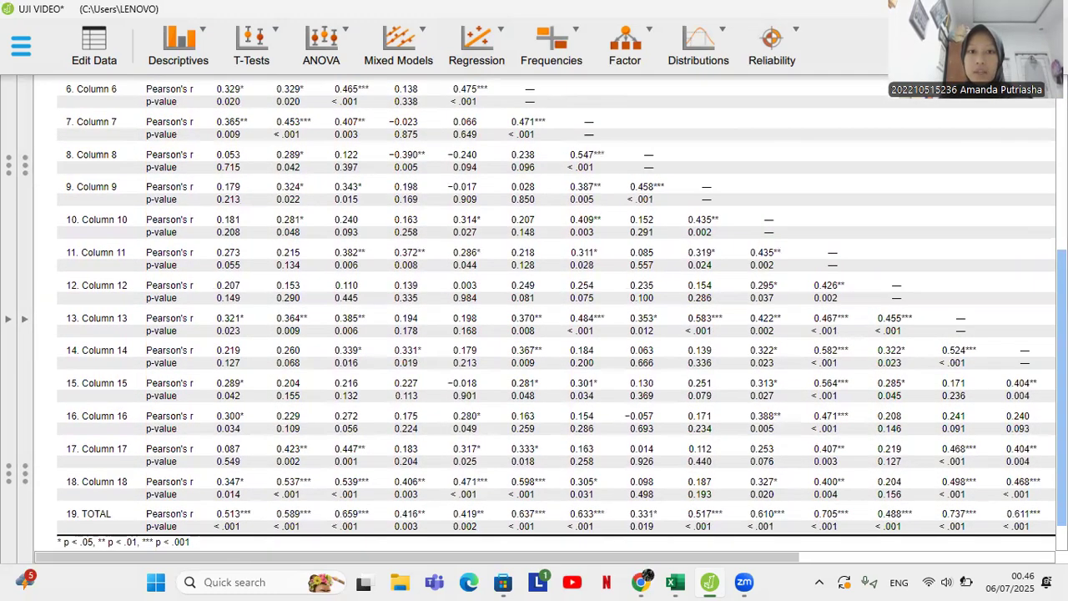
scroll(1001, 402, down, 1)
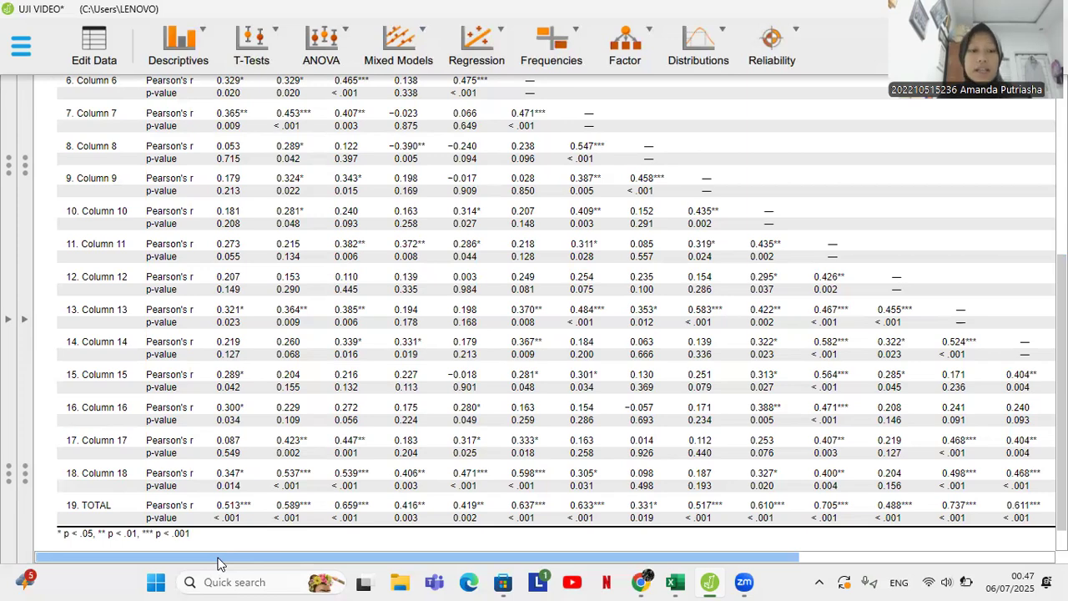
drag(218, 564, 396, 544)
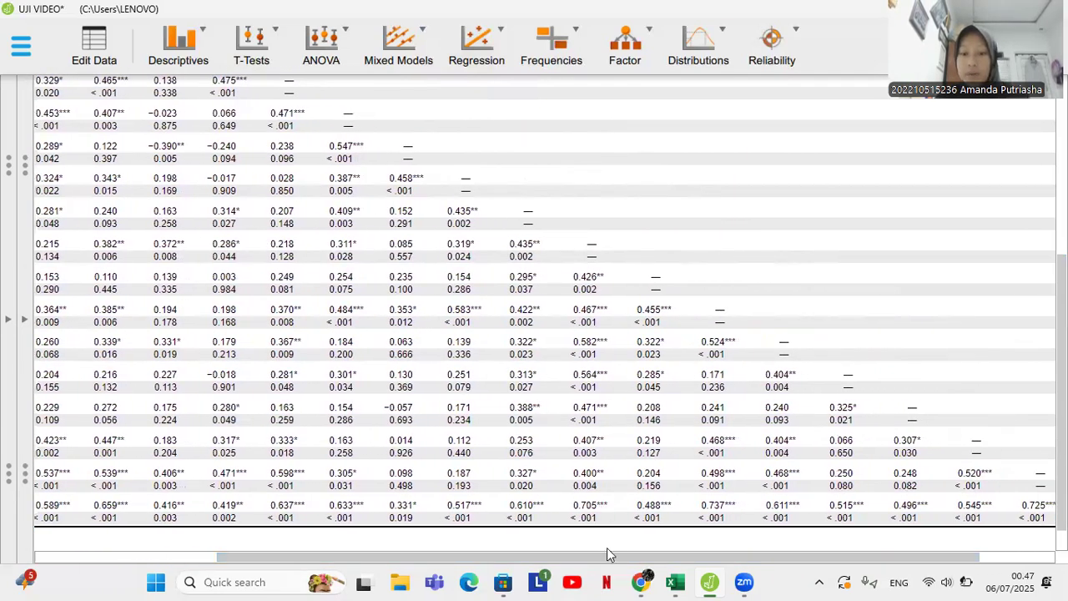
drag(606, 551, 50, 463)
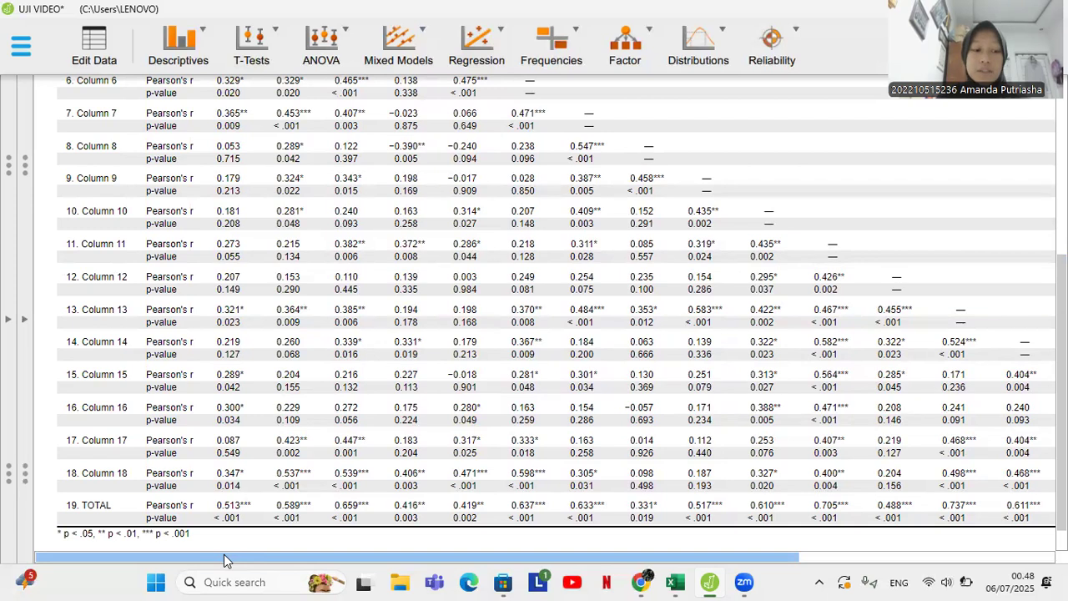
drag(224, 556, 232, 556)
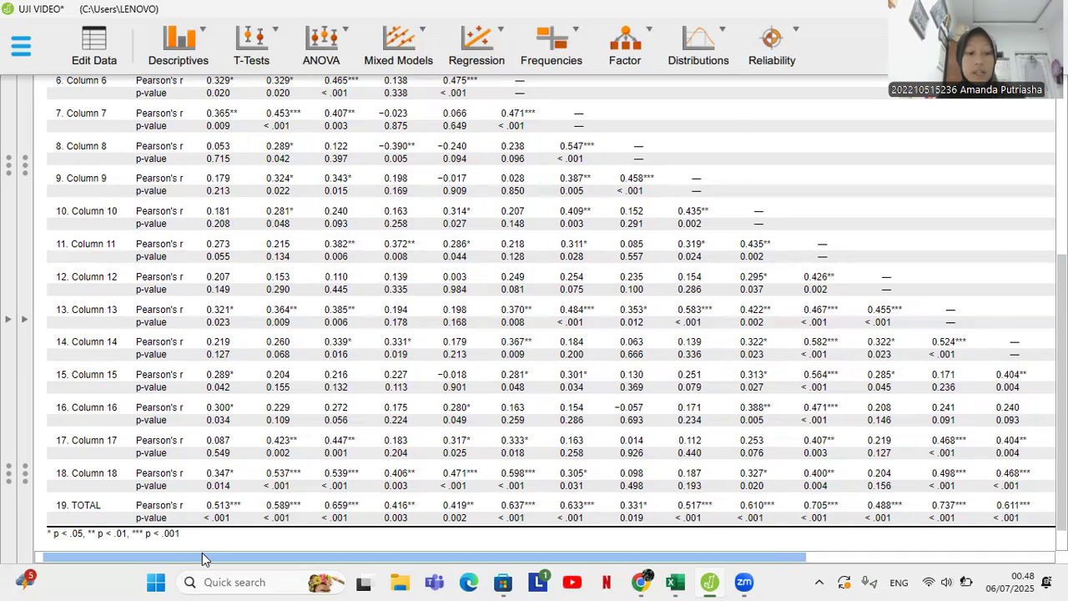
drag(203, 557, 172, 558)
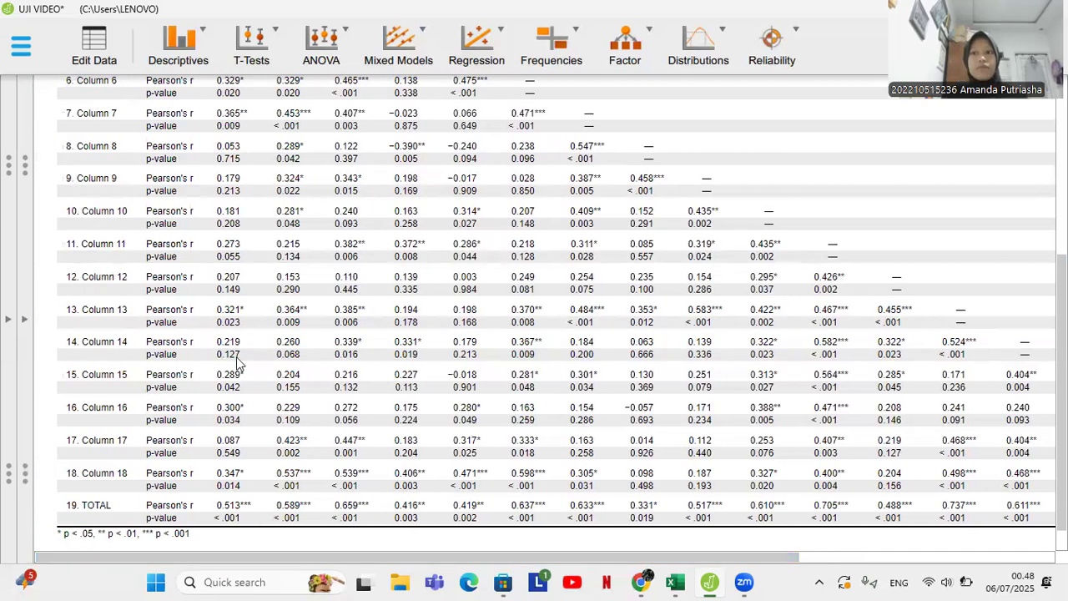
scroll(238, 363, up, 3)
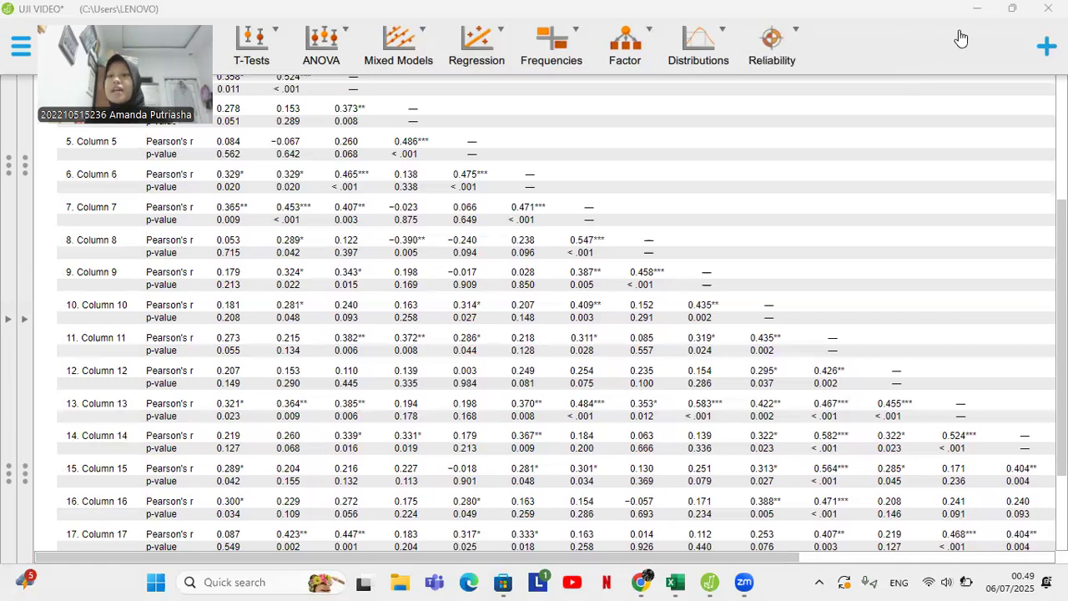
Step: Check in the list of available modules whether the Reliability module is enabled
click(1045, 48)
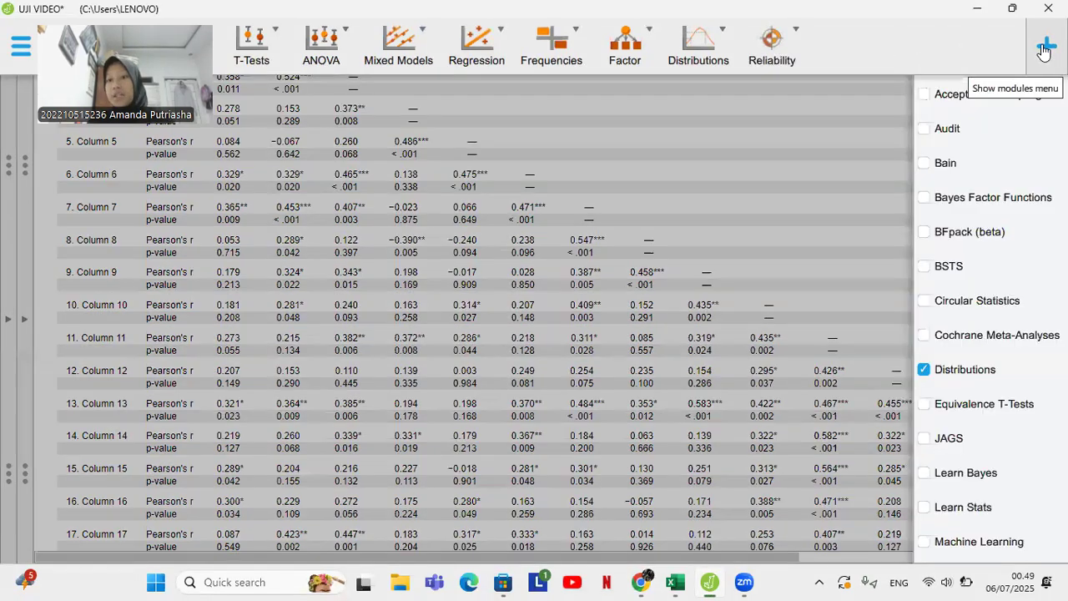
scroll(930, 318, down, 5)
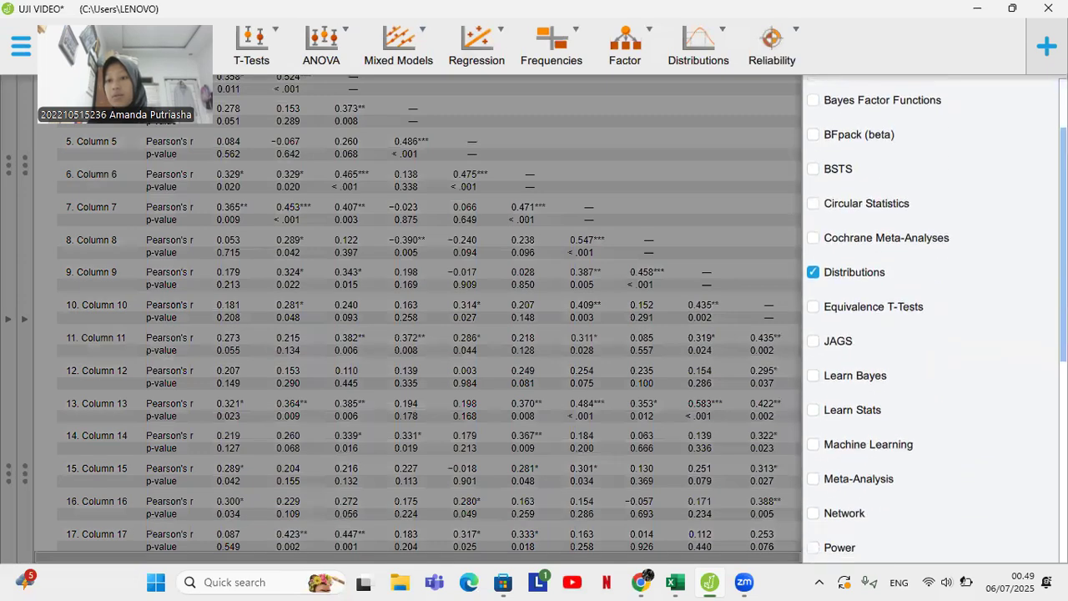
scroll(931, 317, down, 1)
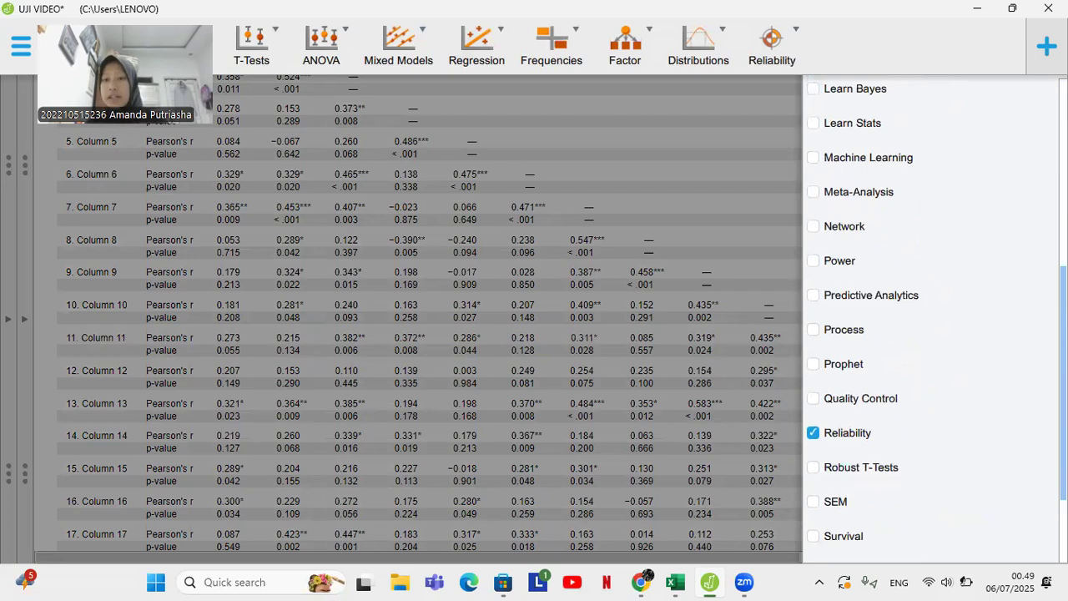
click(762, 164)
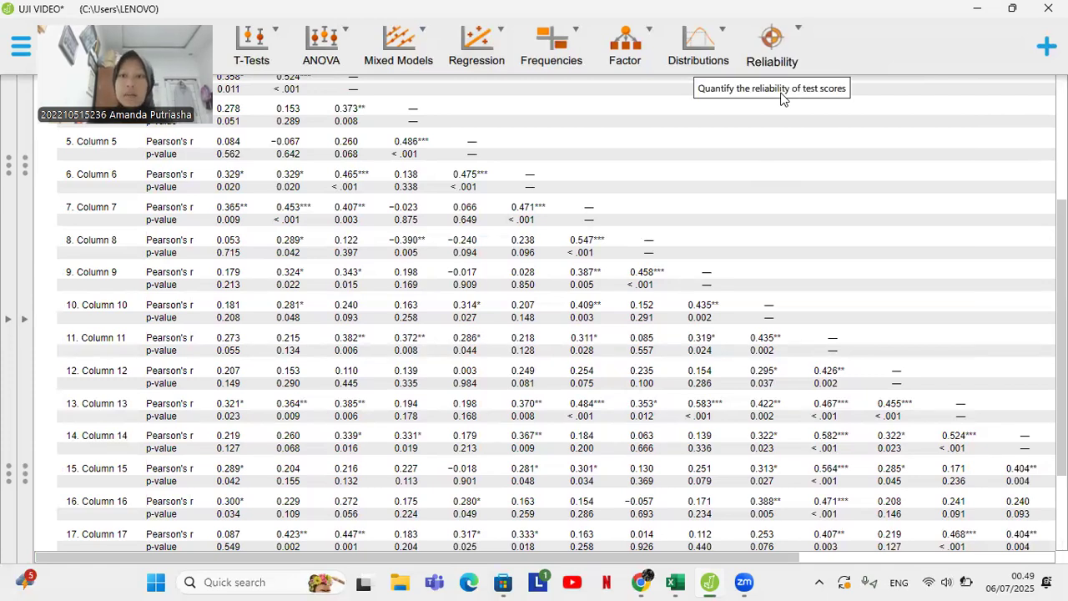
Step: Start a classical Unidimensional Reliability analysis and assign Column 1 through Column 18 as its variables, leaving out TOTAL and GENDER
click(772, 51)
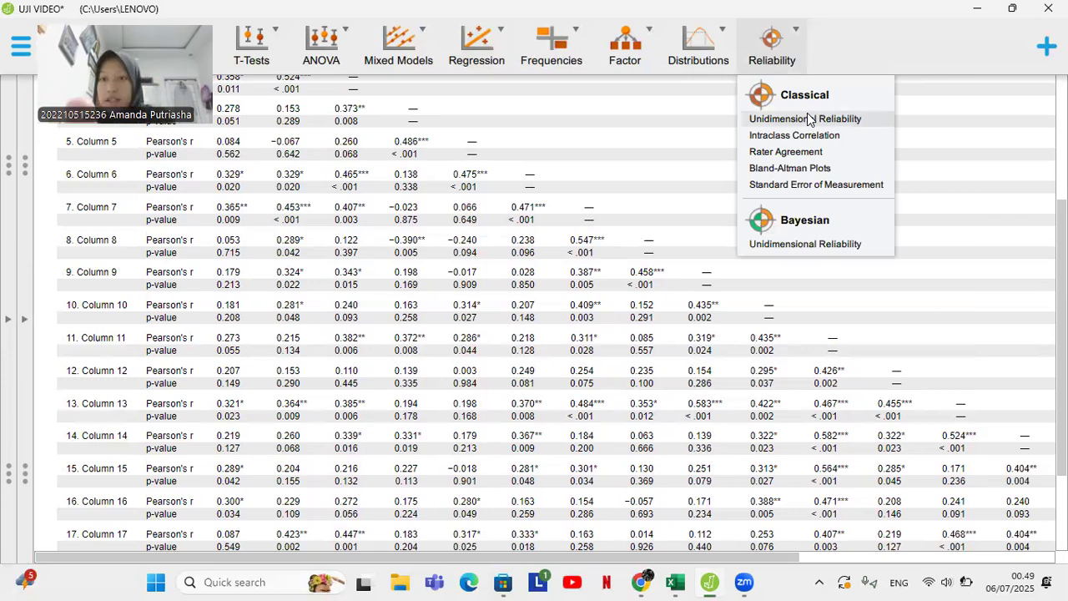
click(808, 119)
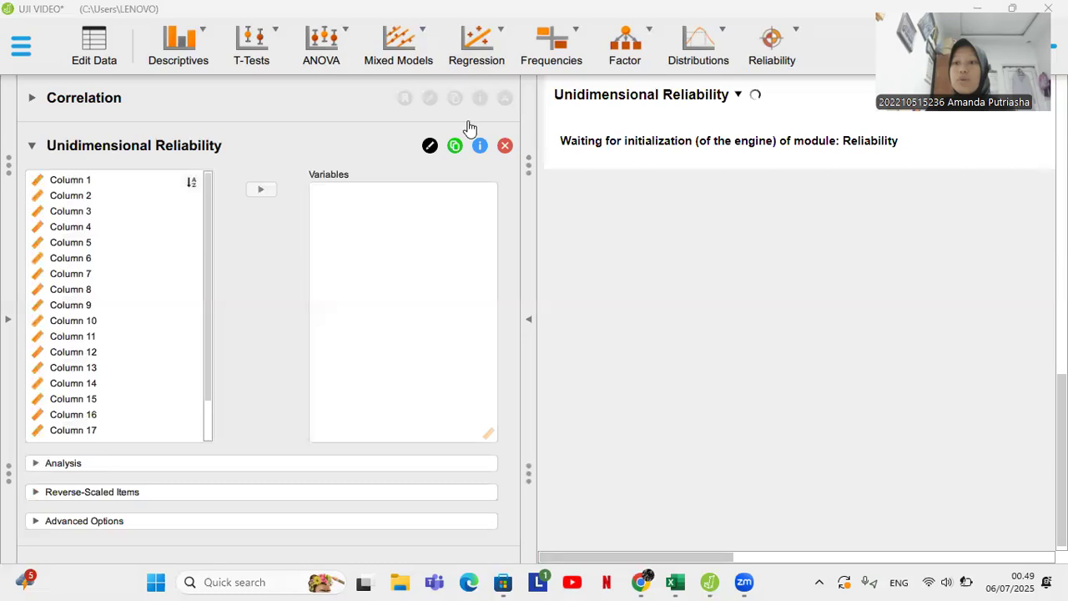
click(144, 184)
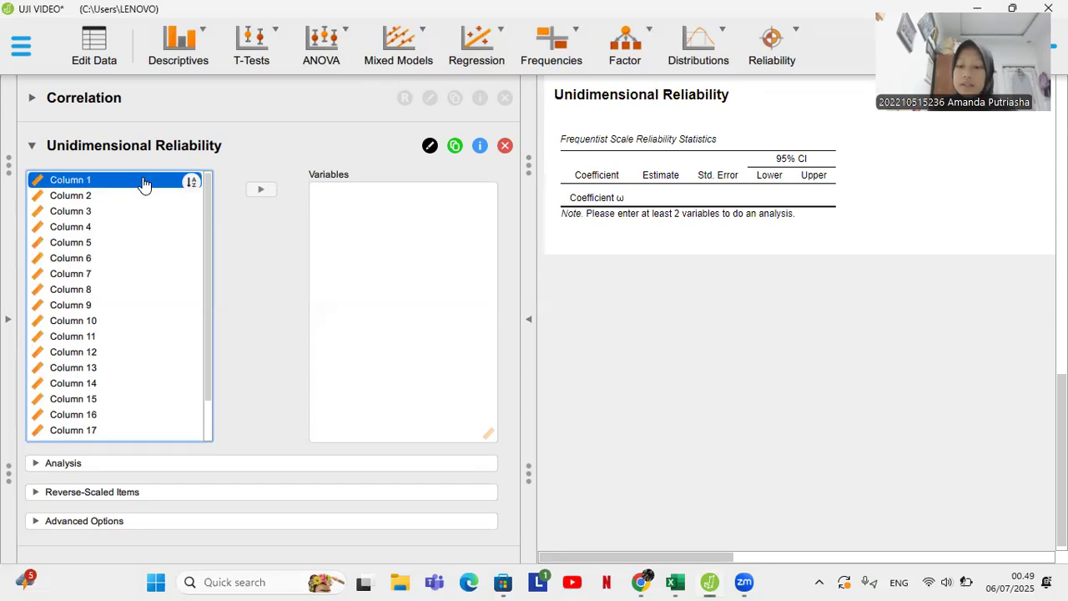
key(shift+Down)
key(shift+Down)
key(shift+Down)
key(shift+Down)
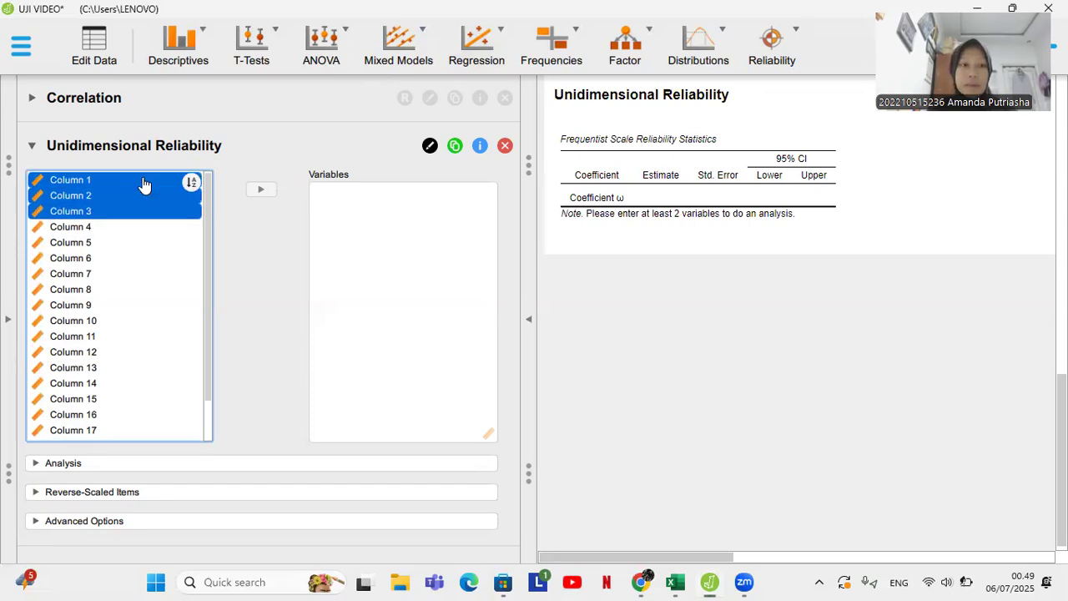
key(shift+Down)
key(shift+Down)
key(shift+Down)
key(shift+Down)
key(shift+Down)
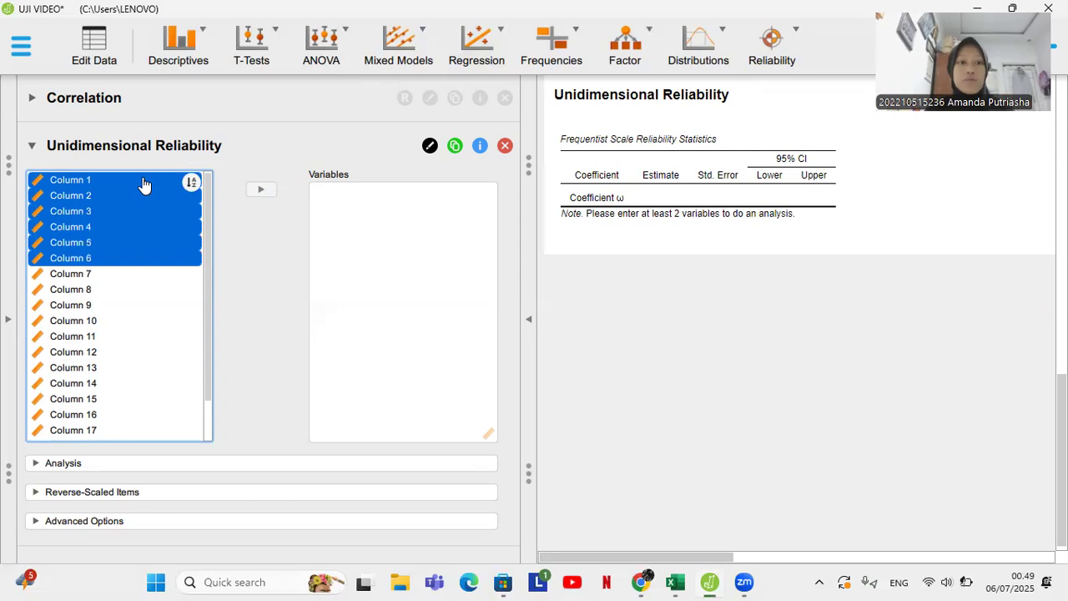
key(shift+Down)
key(shift+Down)
key(shift+Down)
key(shift+Down)
key(shift+Down)
key(shift+Down)
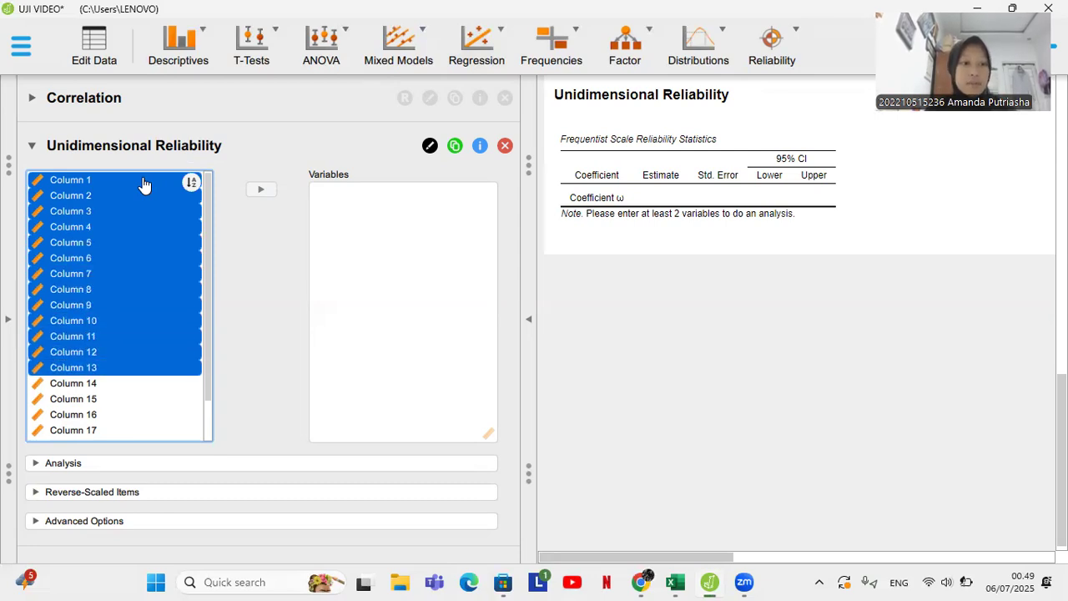
key(shift+Down)
key(shift+Down)
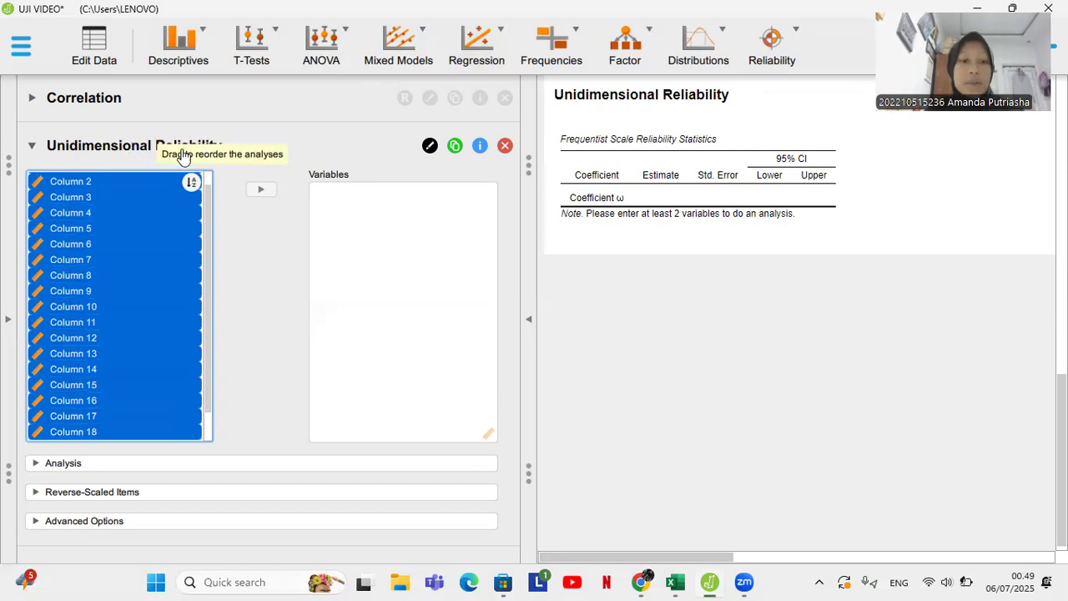
click(262, 191)
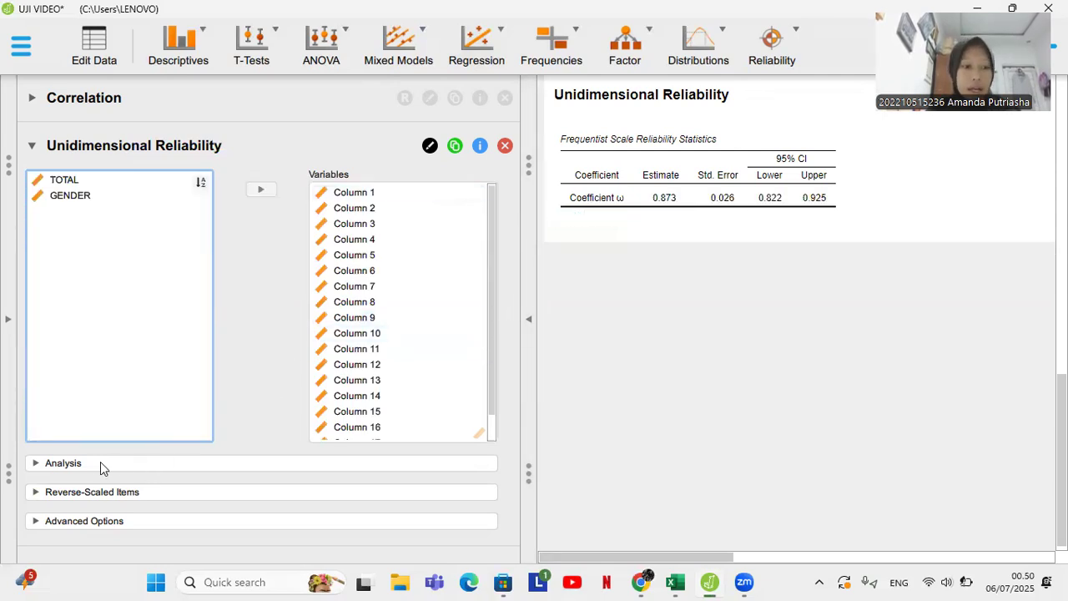
Step: Report Coefficient α instead of Coefficient ω, add Coefficient α (if item dropped) for individual items, and collapse the analysis options
click(55, 463)
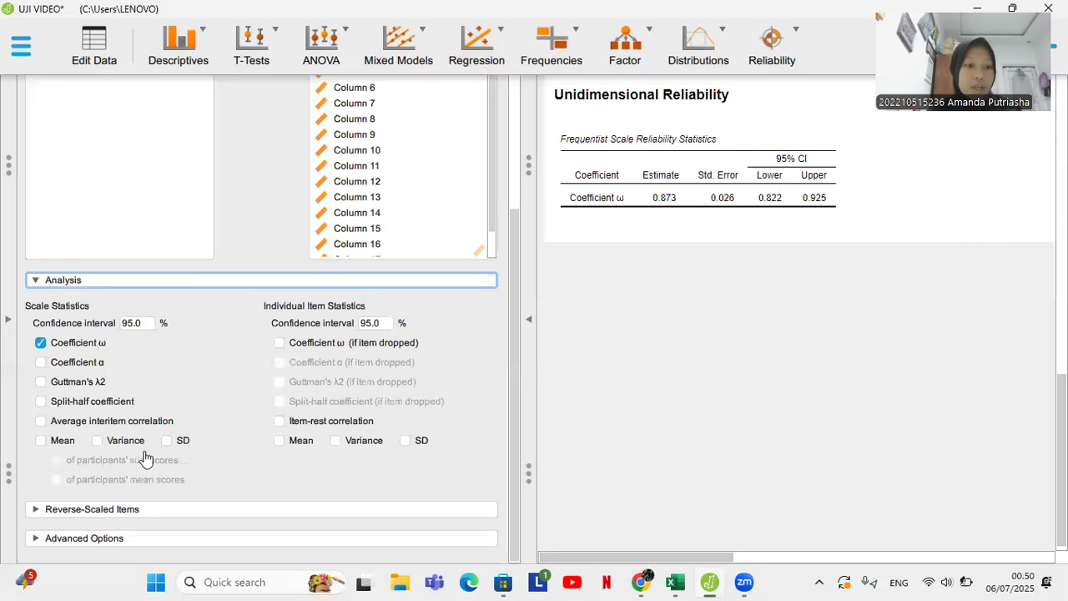
click(41, 364)
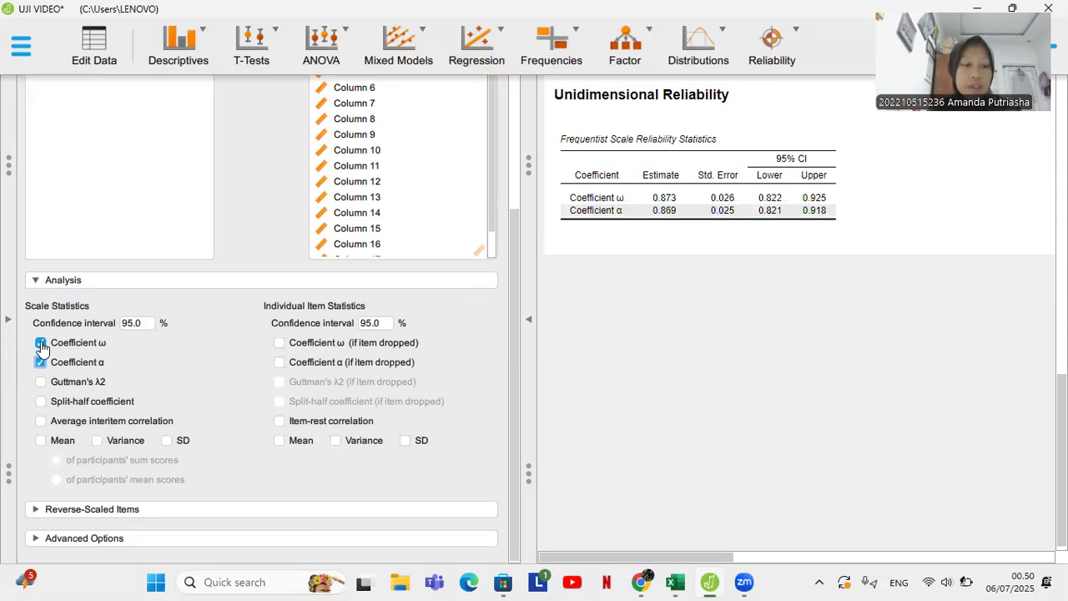
click(41, 343)
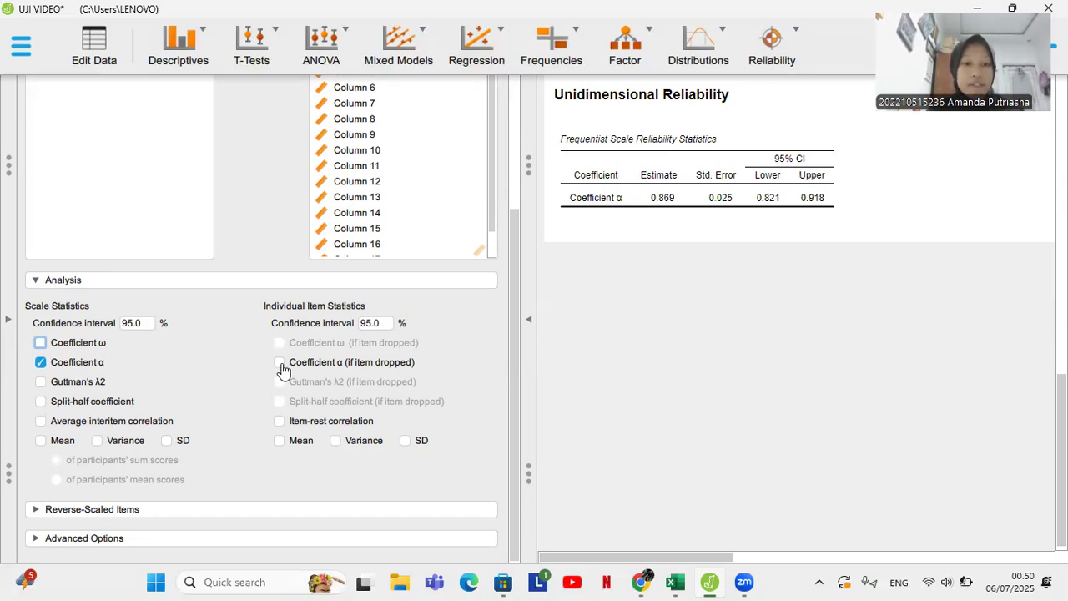
click(280, 363)
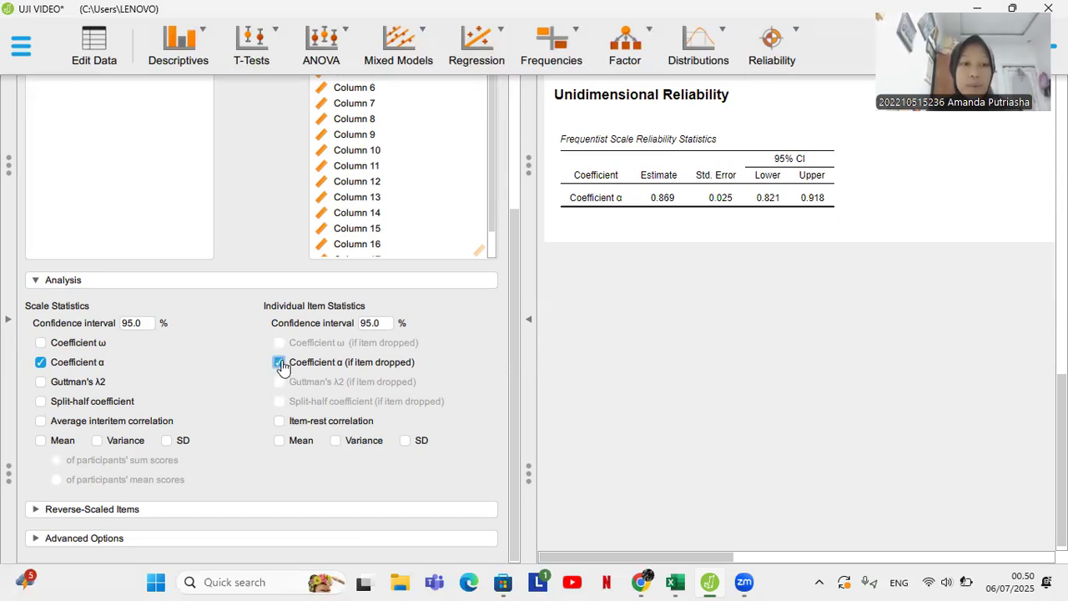
click(531, 320)
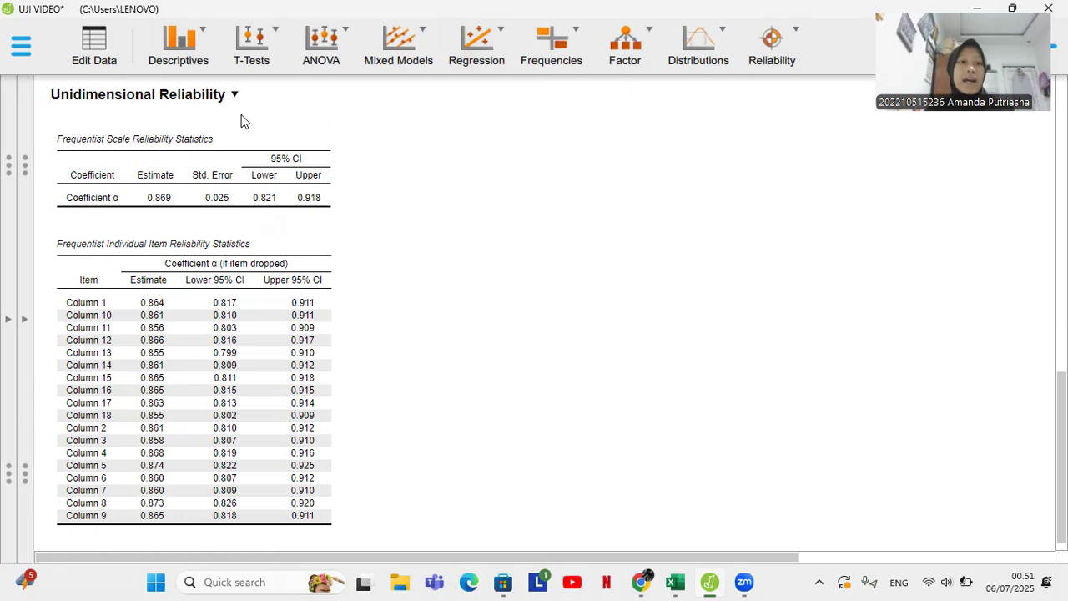
Step: Start a classical Independent Samples T-Test with TOTAL as the dependent variable and GENDER as the grouping variable
click(202, 40)
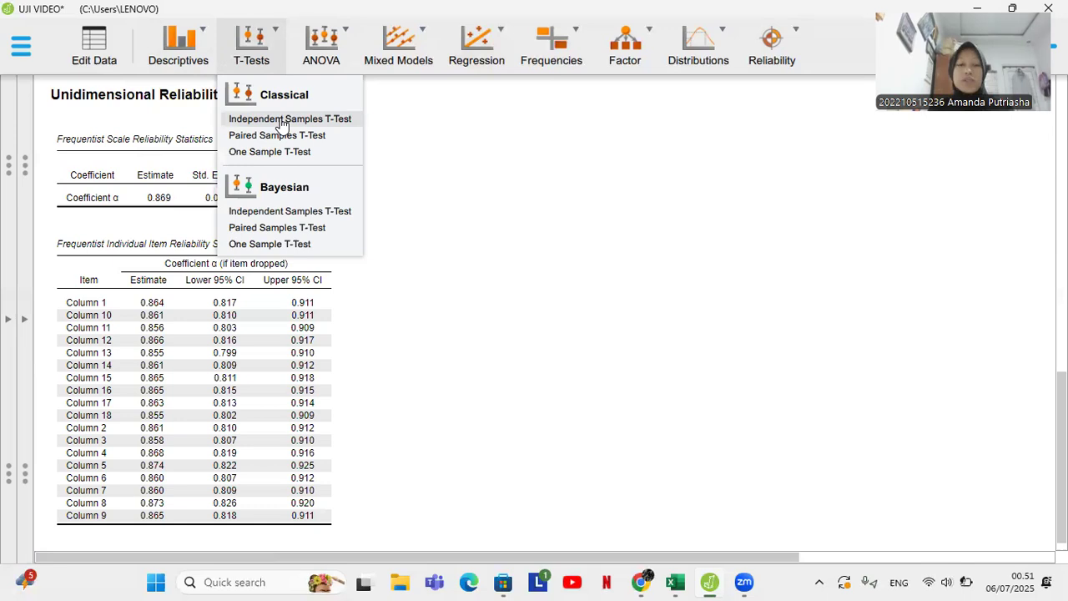
click(281, 121)
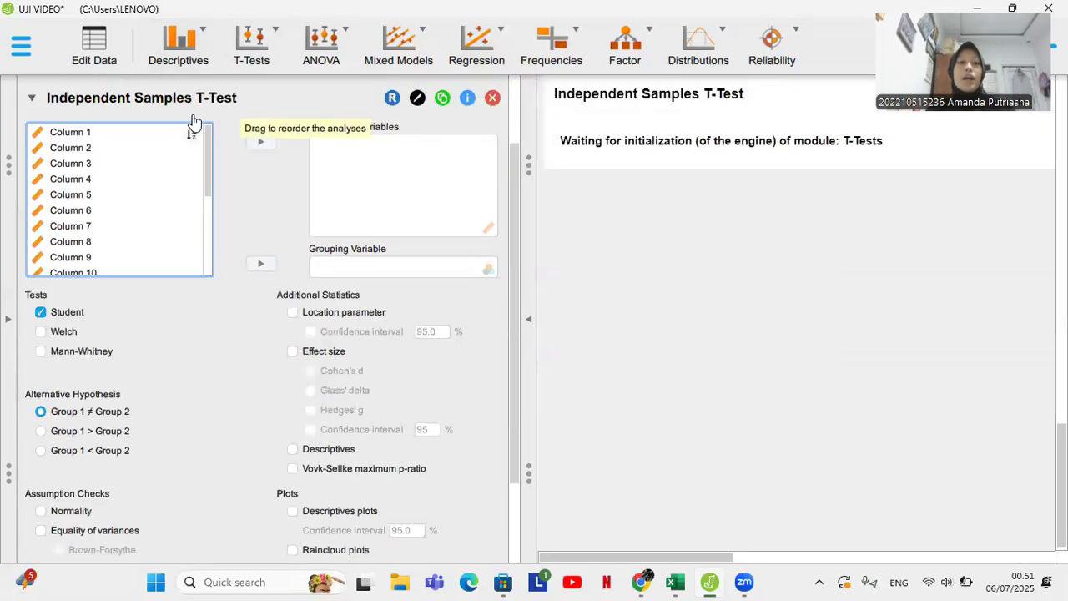
scroll(141, 174, down, 6)
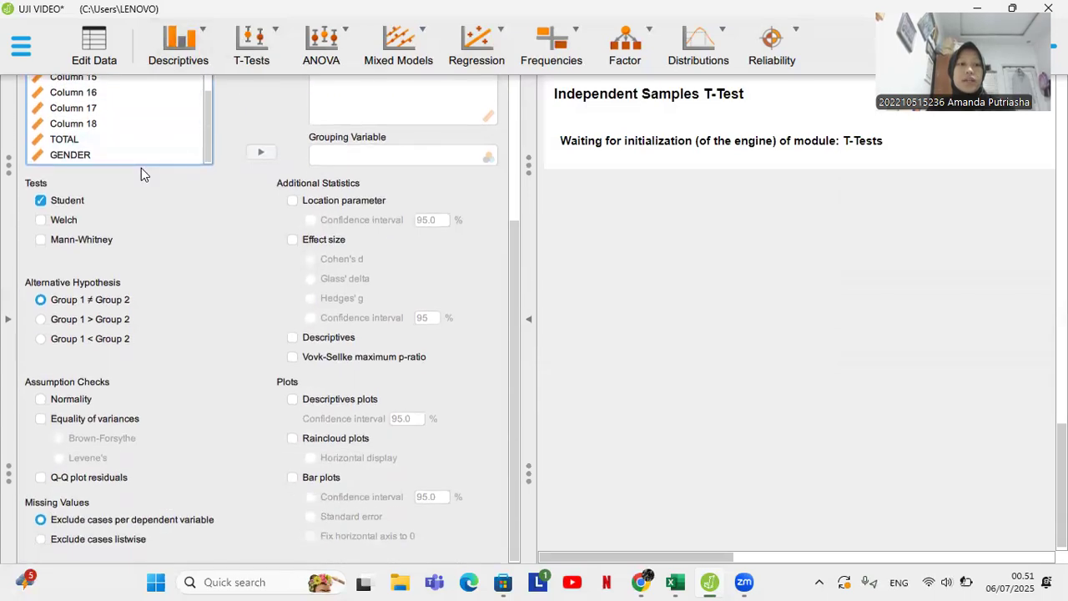
scroll(141, 171, up, 8)
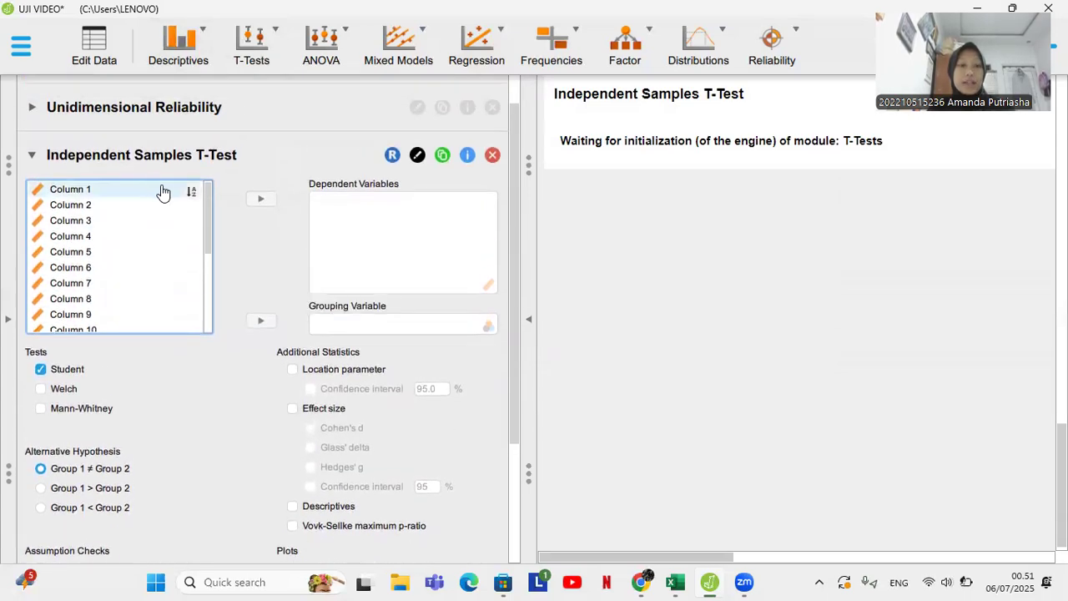
drag(210, 234, 200, 315)
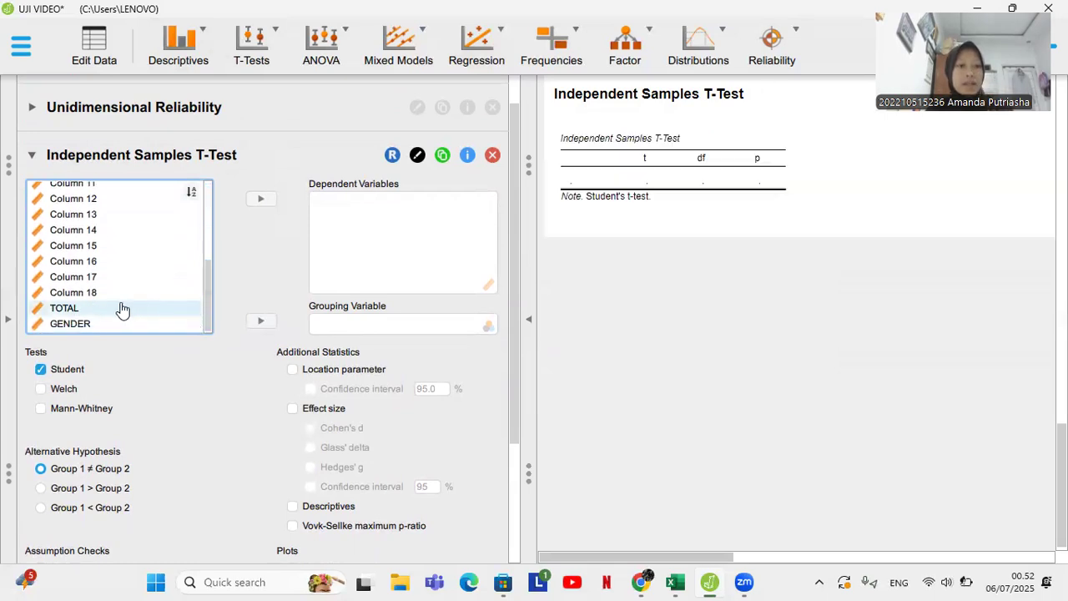
drag(121, 310, 419, 214)
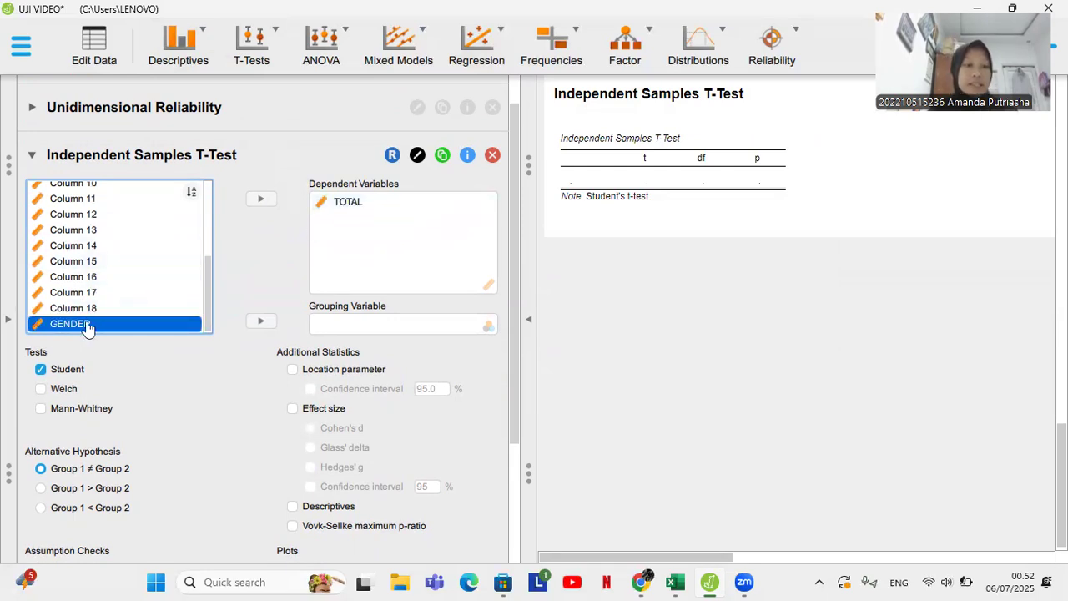
drag(88, 327, 386, 326)
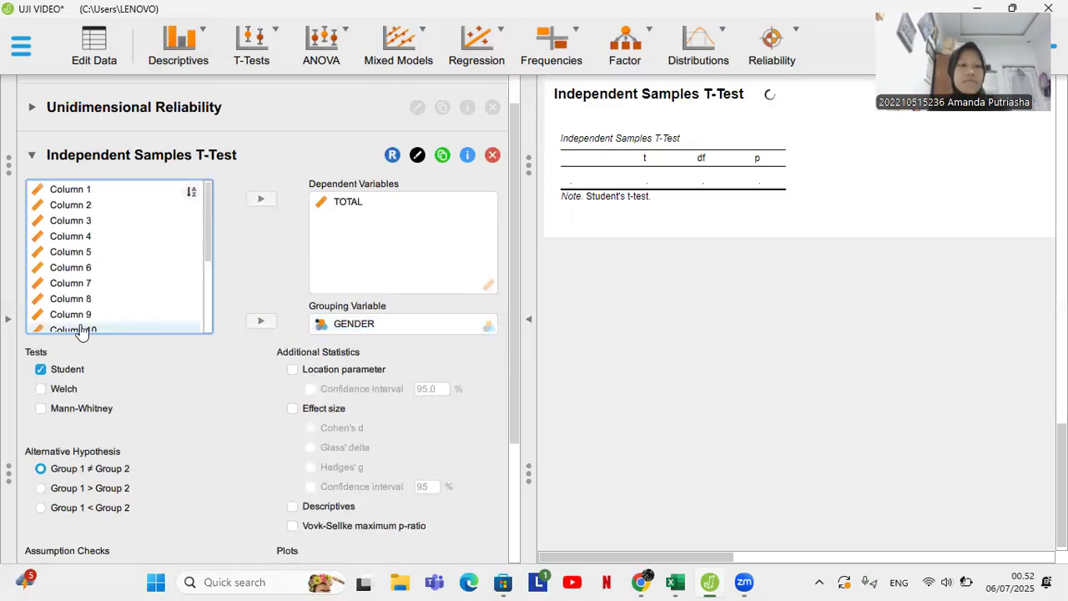
Step: Add the Normality and Levene's equality of variances assumption checks to the t-test, and collapse its options to show the results full width
scroll(91, 376, down, 3)
scroll(96, 386, up, 1)
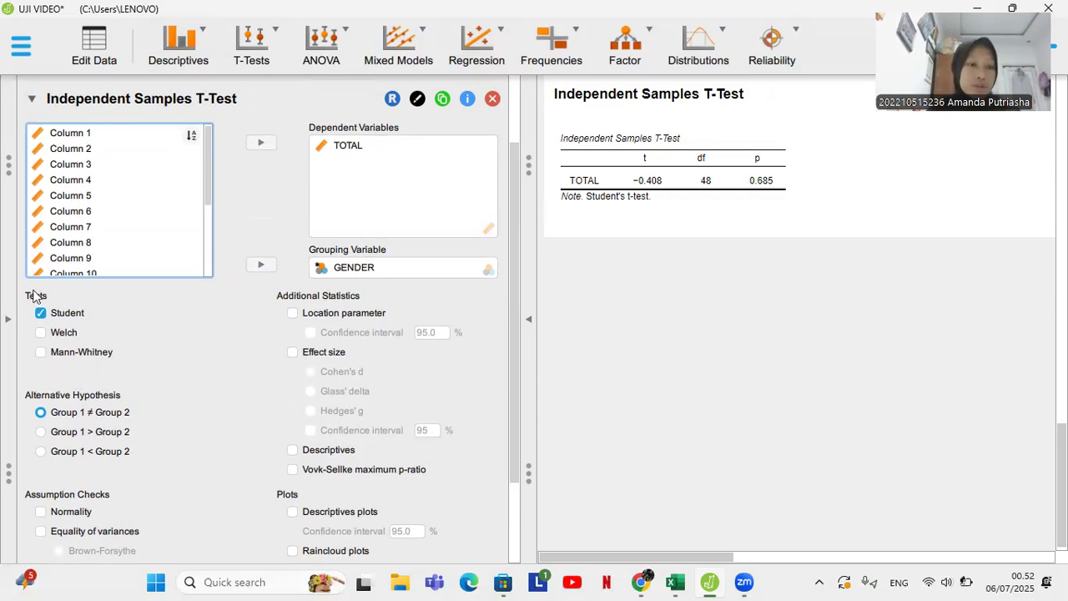
scroll(91, 386, down, 3)
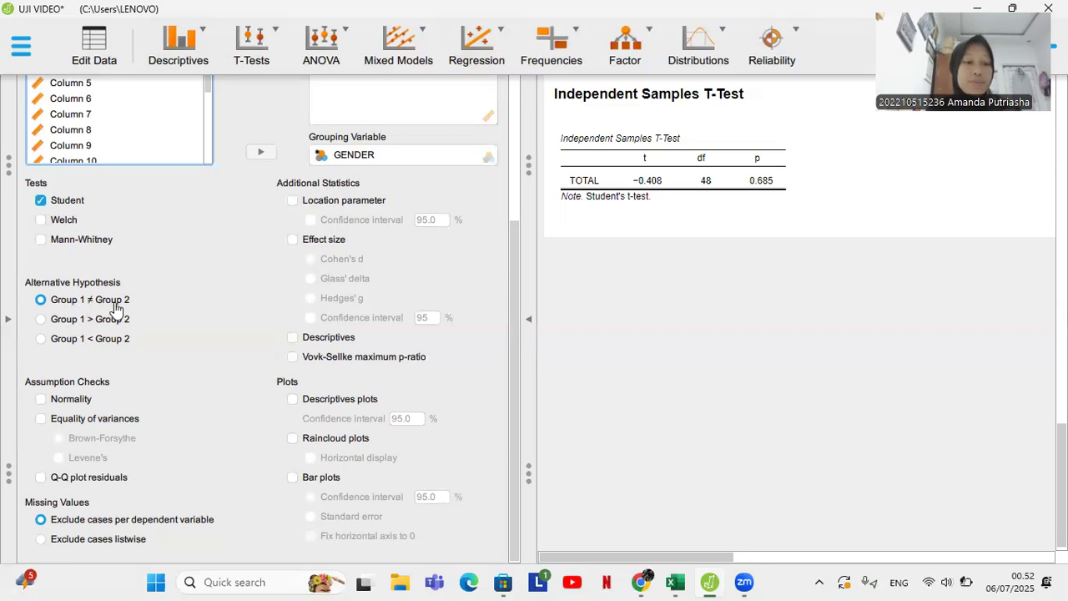
click(41, 400)
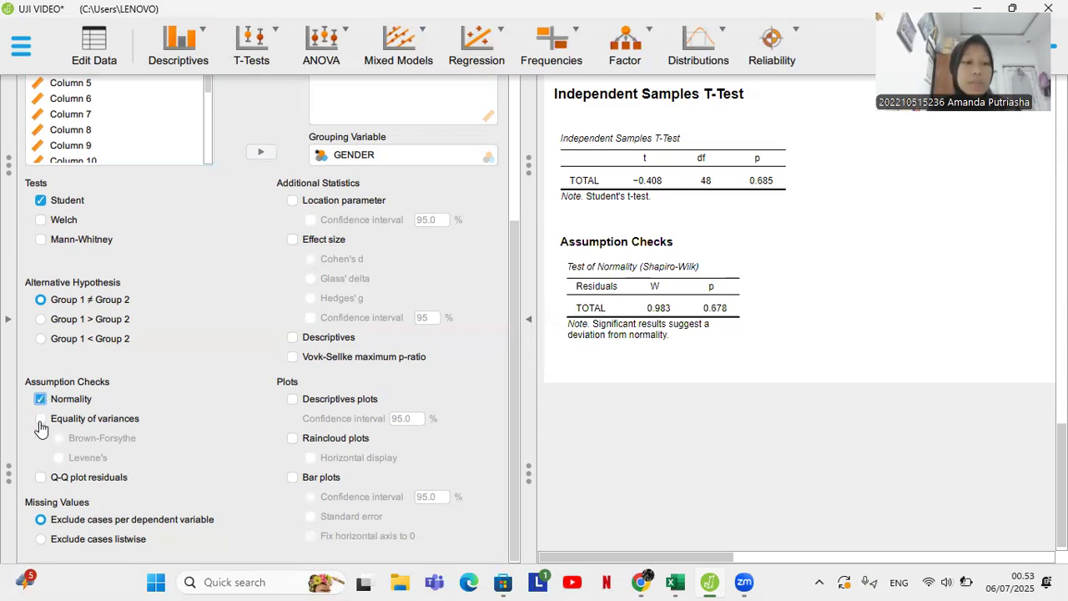
click(40, 423)
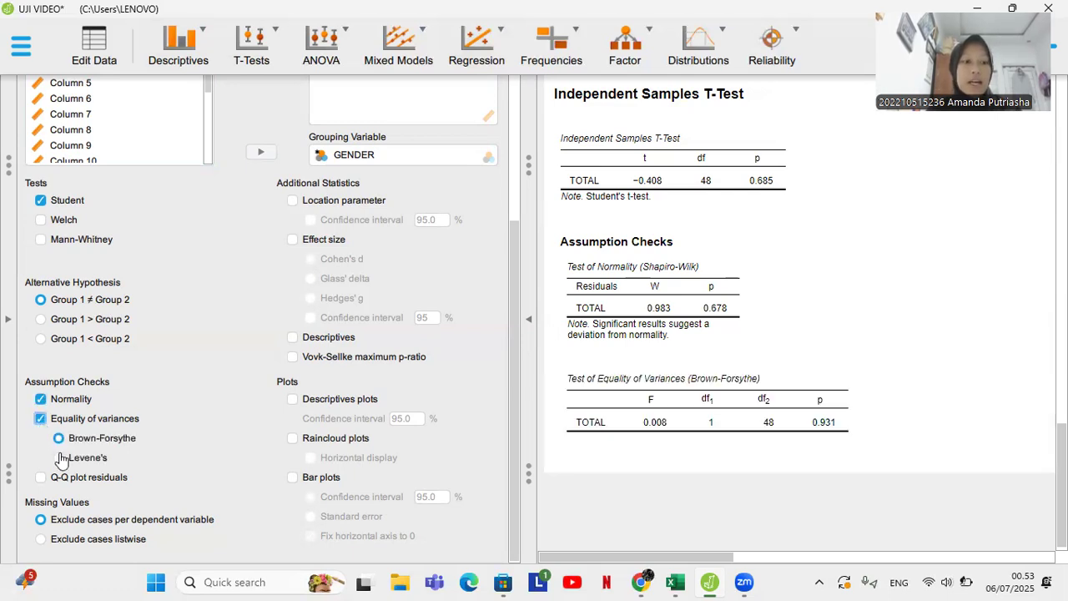
click(59, 461)
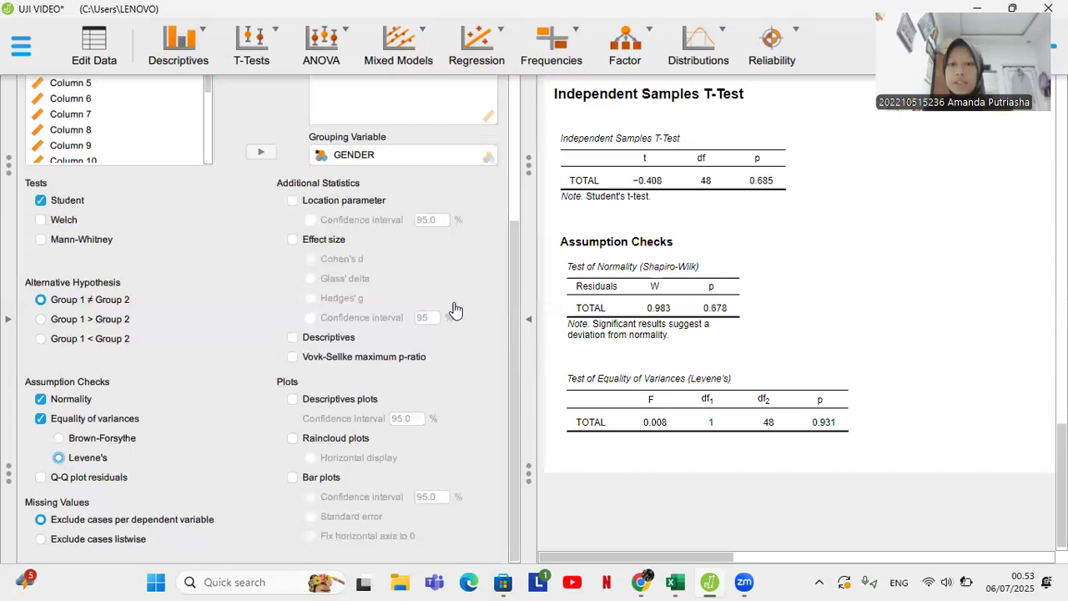
click(528, 318)
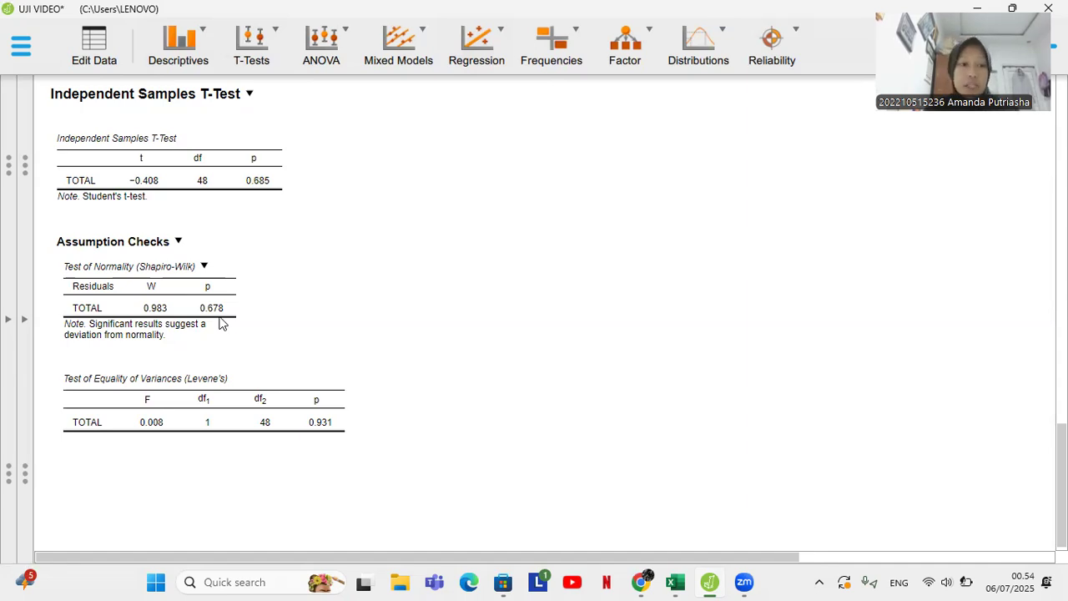
Step: Review the t-test, Shapiro-Wilk and Levene's results together with the item reliability table above them
scroll(214, 344, down, 1)
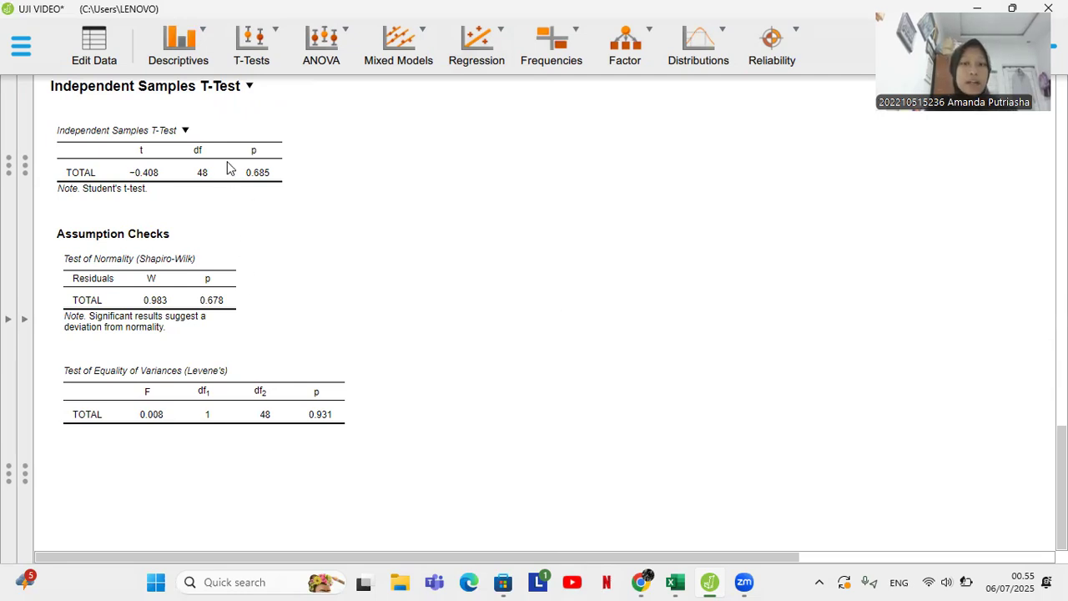
scroll(226, 168, up, 1)
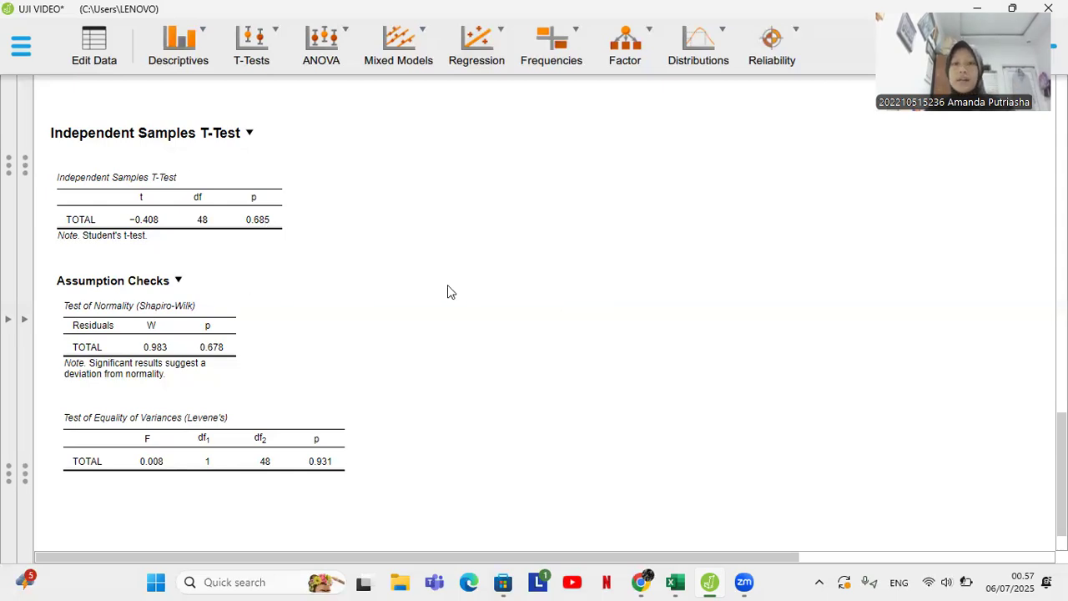
scroll(464, 344, up, 5)
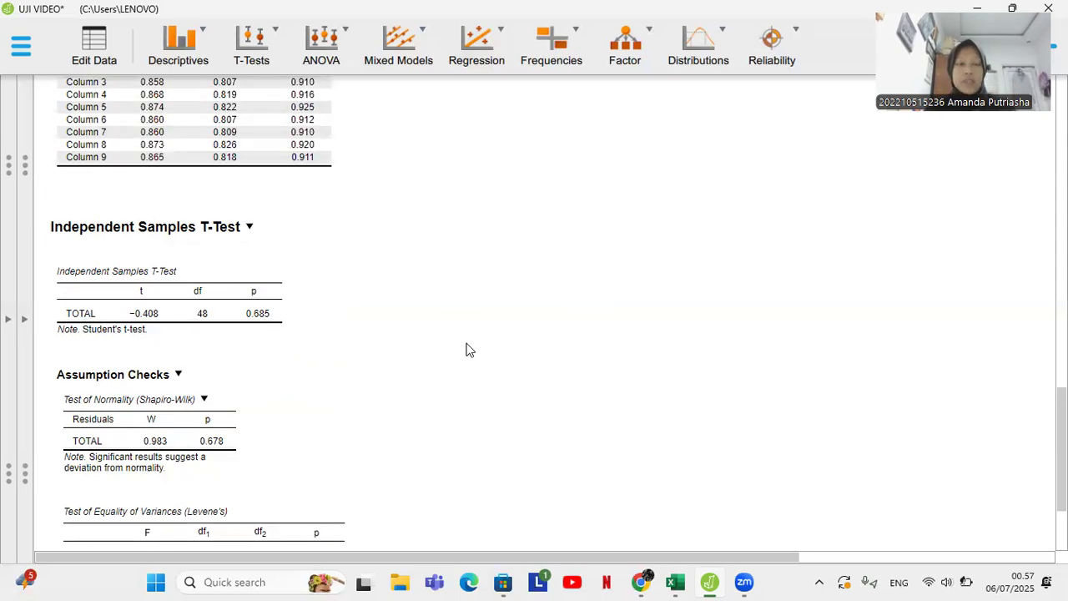
scroll(465, 350, up, 1)
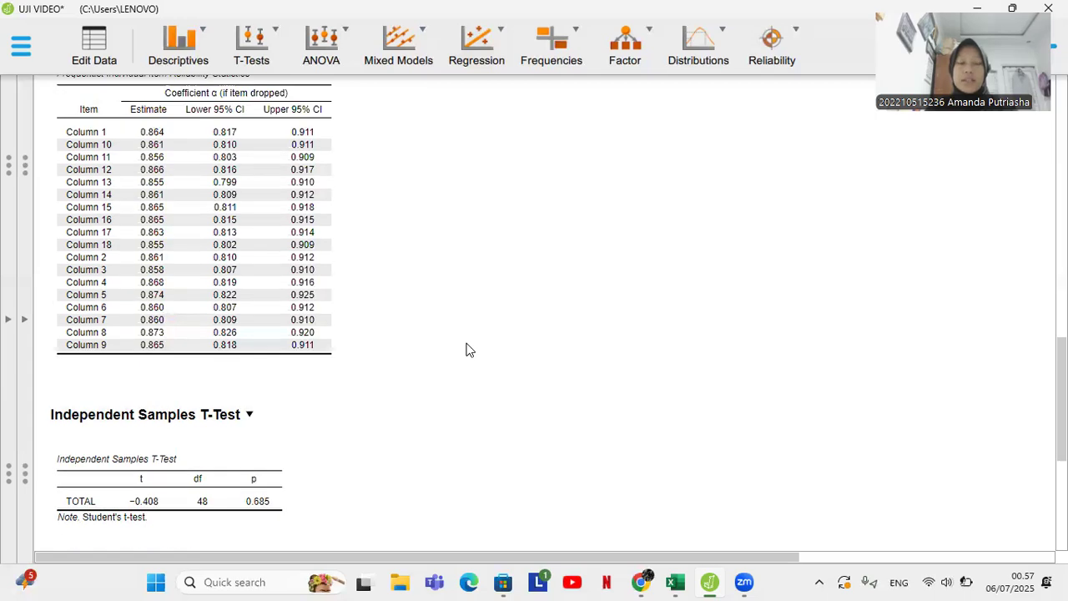
scroll(466, 350, down, 7)
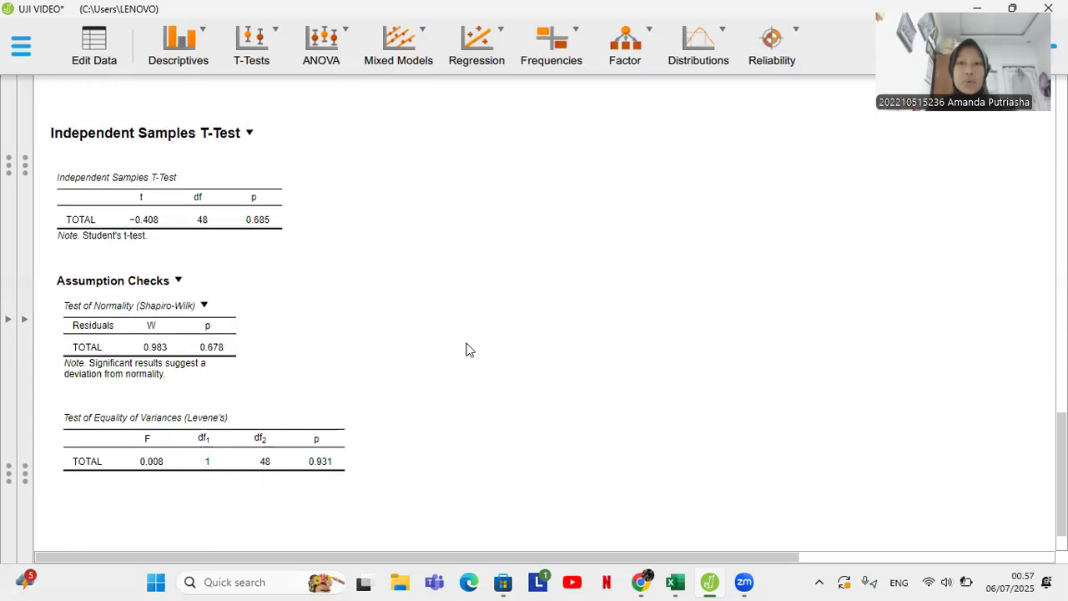